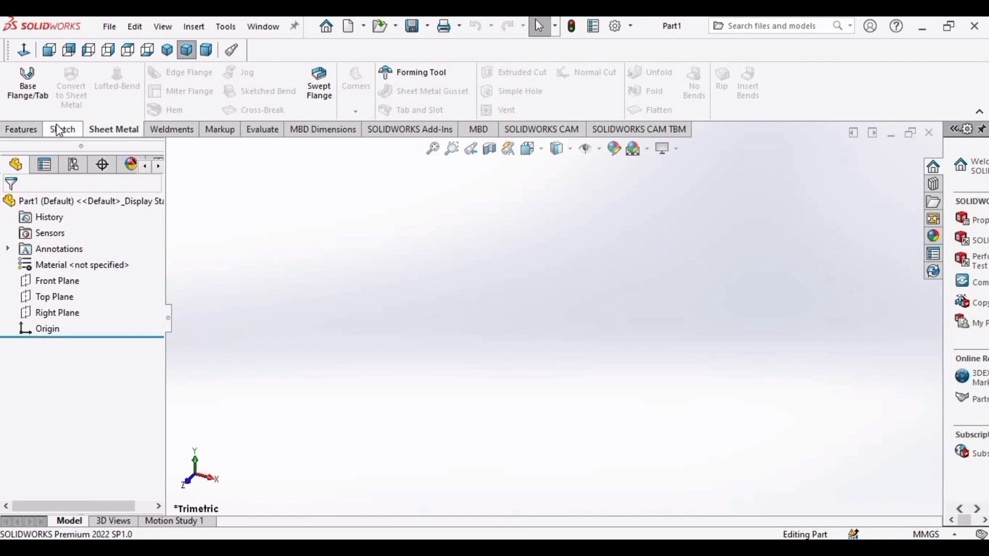
# Sketch a center rectangle on the Top Plane, centred on the origin and about 73 mm tall
pyautogui.click(62, 129)
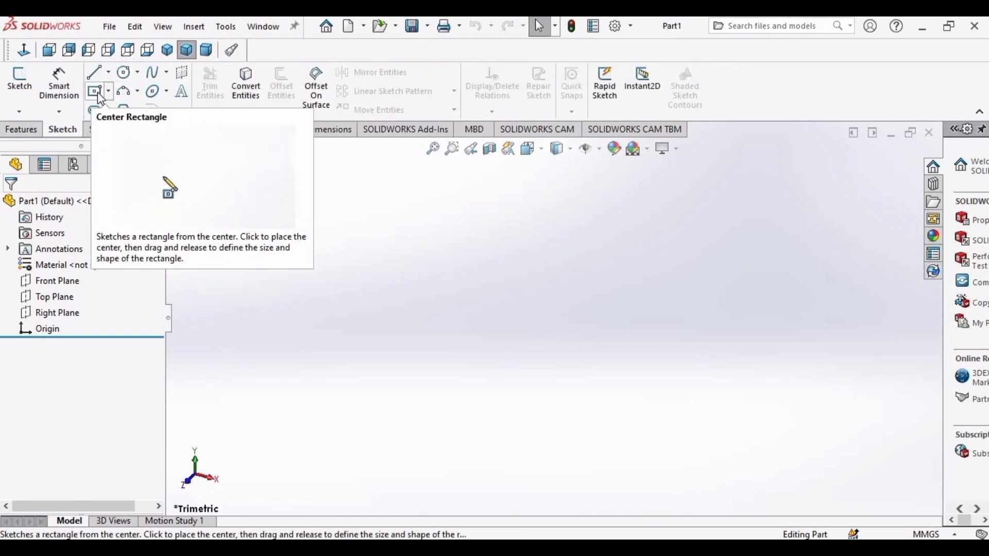
pyautogui.click(57, 297)
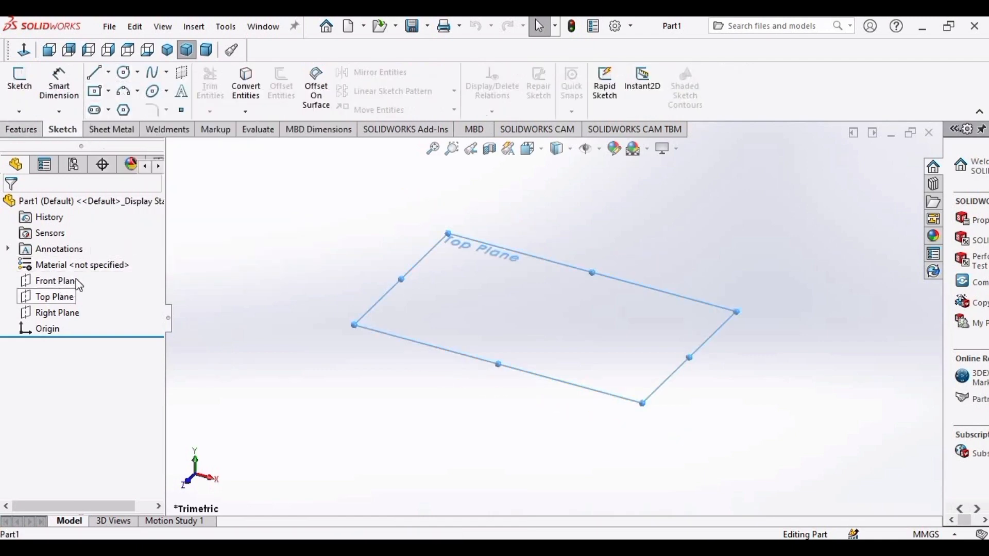
pyautogui.click(73, 278)
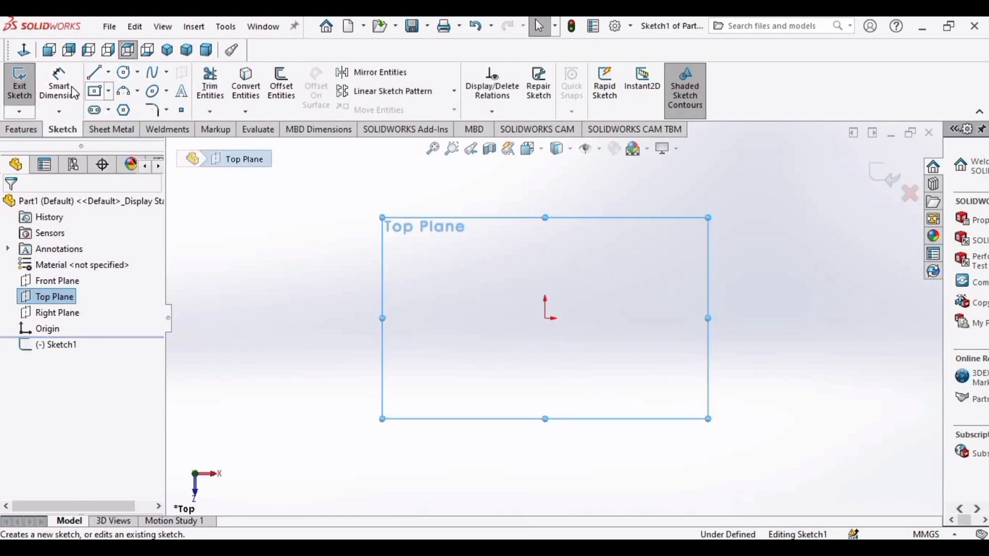
pyautogui.click(109, 93)
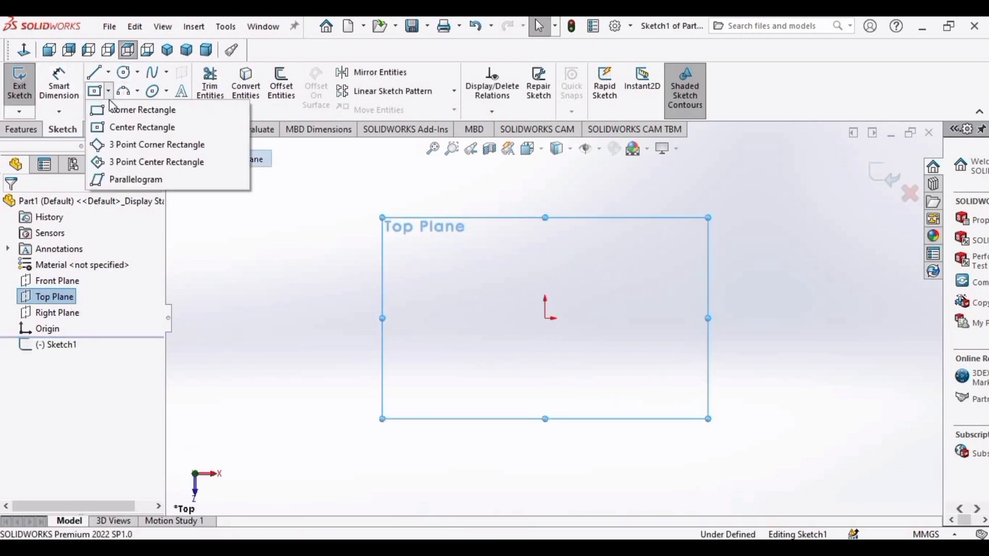
pyautogui.click(134, 129)
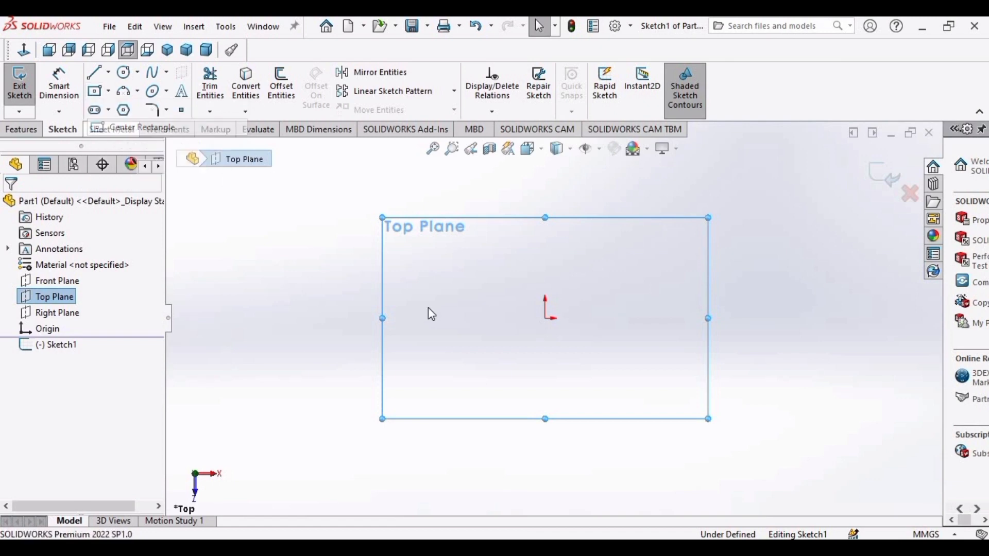
pyautogui.click(545, 318)
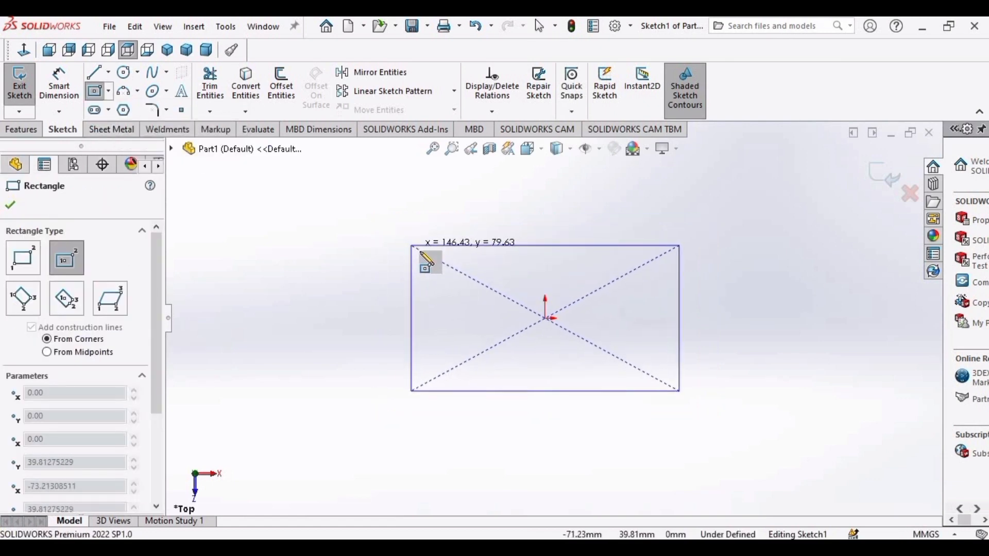
pyautogui.click(421, 252)
pyautogui.press('Escape')
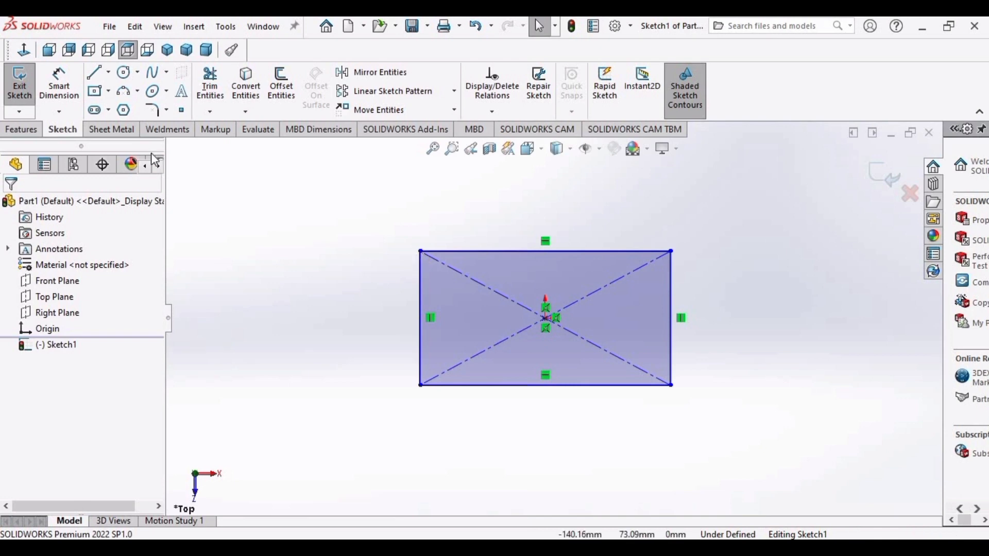
# Dimension the rectangle's vertical side to 98 mm and its horizontal side to 42 mm
pyautogui.click(63, 88)
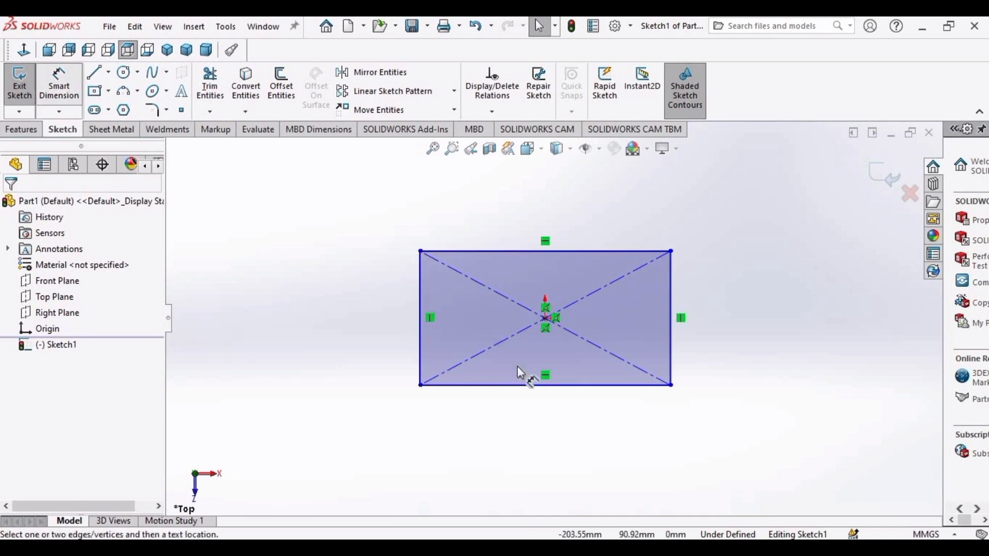
pyautogui.click(673, 301)
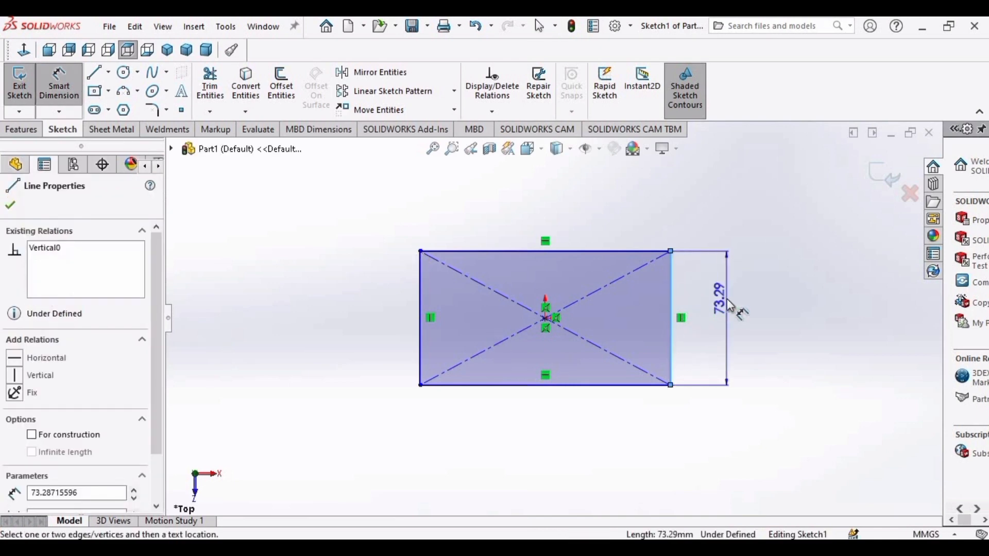
pyautogui.click(731, 320)
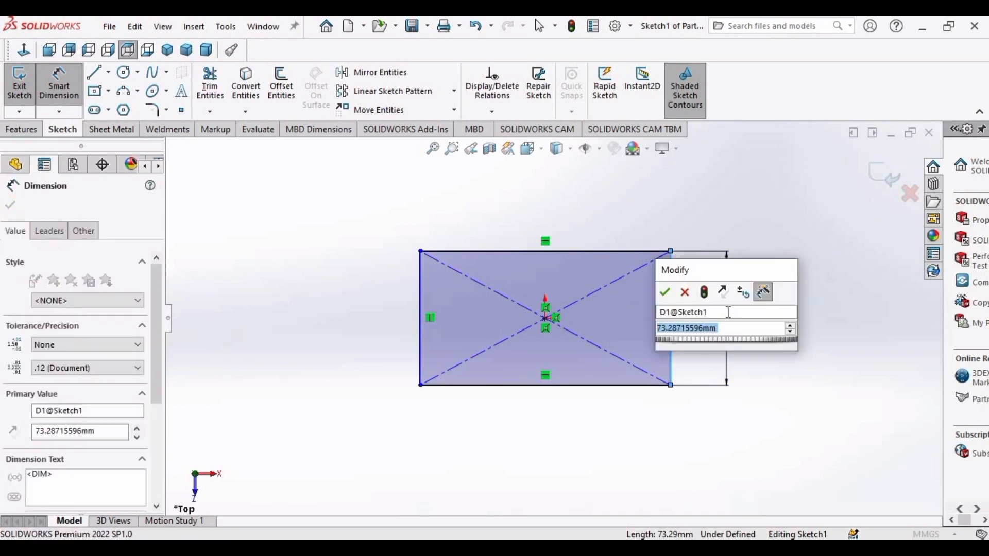
pyautogui.write('98')
pyautogui.press('Return')
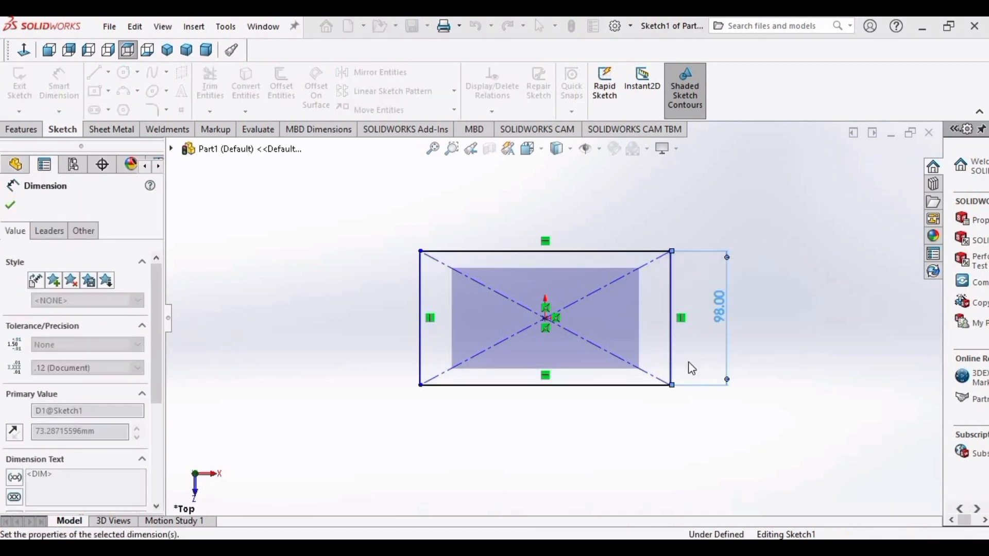
pyautogui.click(545, 385)
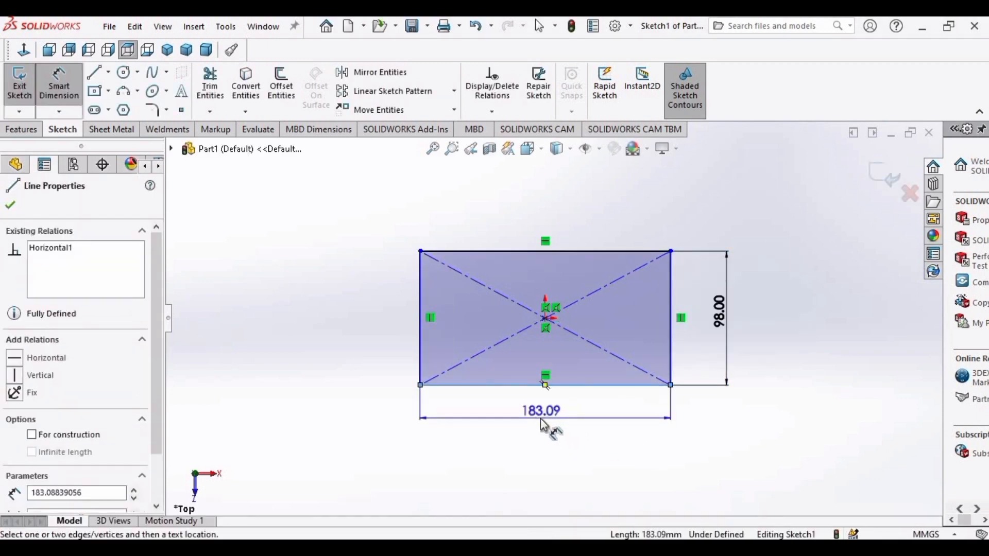
pyautogui.click(540, 418)
pyautogui.press('Return')
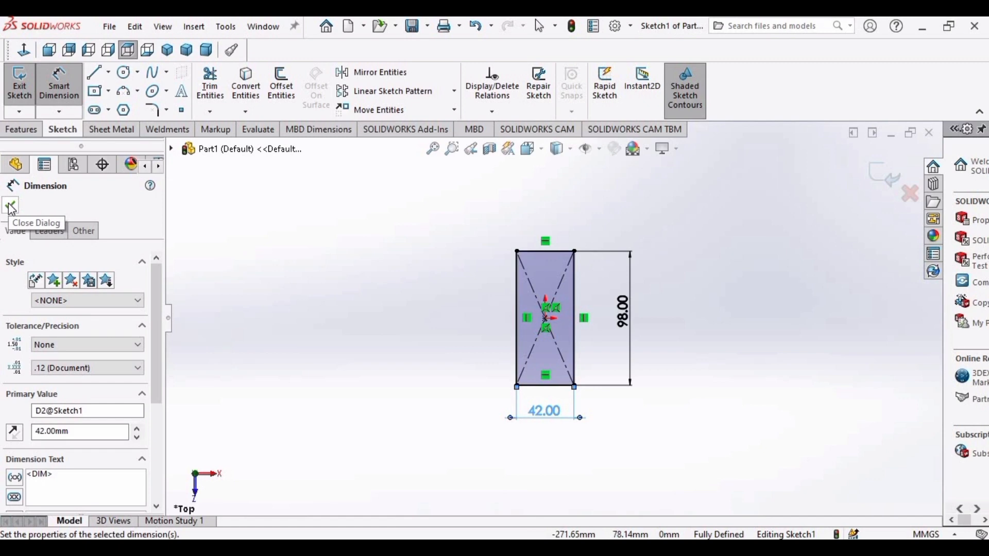
pyautogui.click(11, 205)
# Extrude the rectangle 20 mm as a blind boss to form a solid block
pyautogui.click(21, 129)
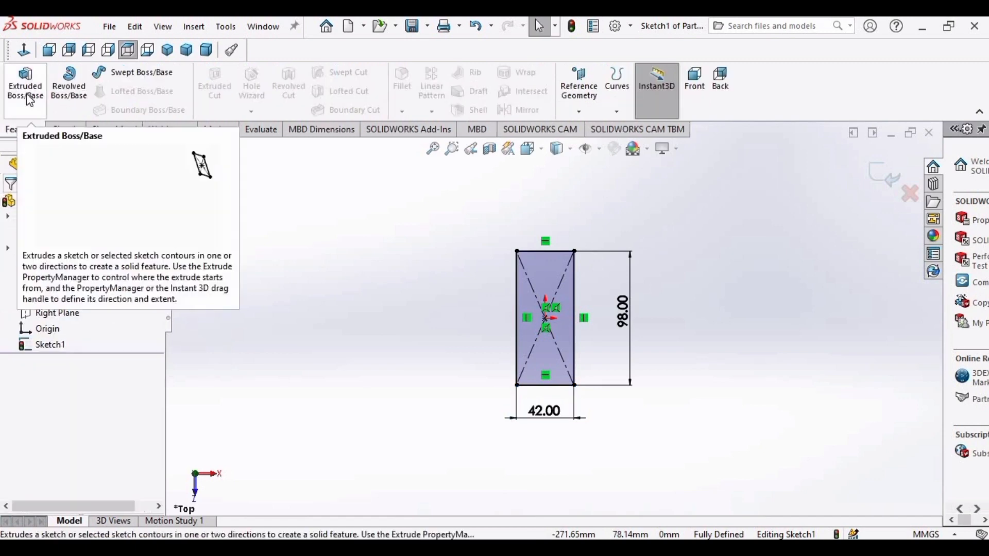
pyautogui.click(26, 95)
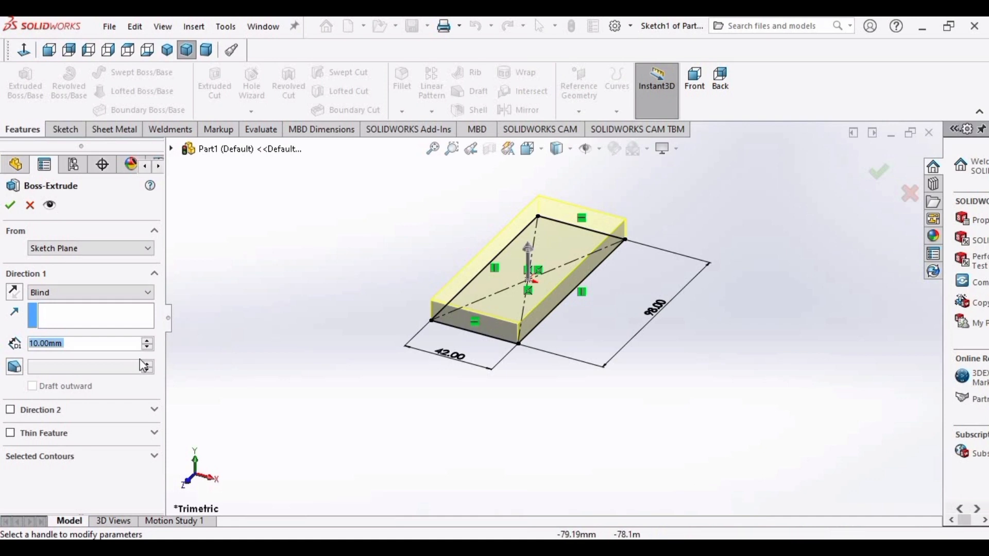
pyautogui.click(149, 342)
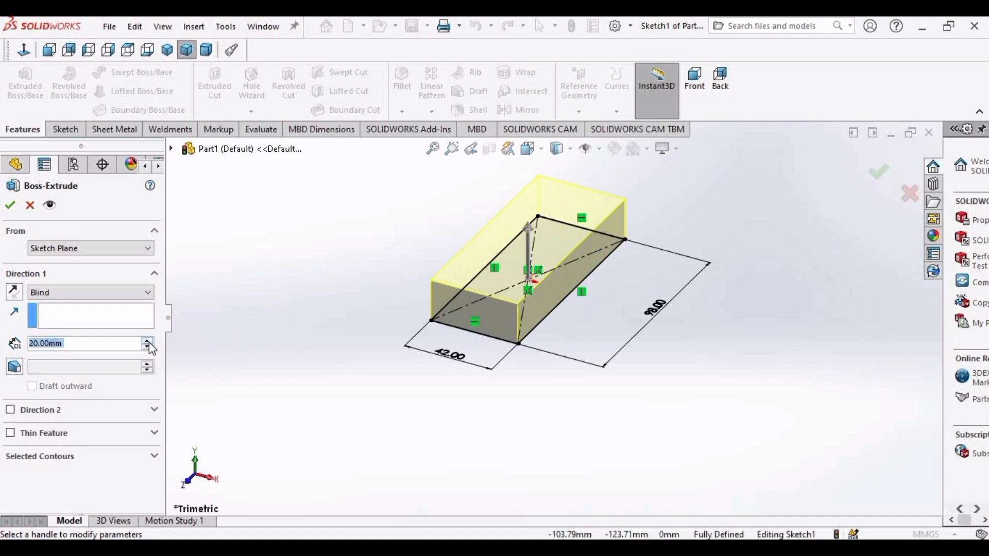
pyautogui.click(10, 207)
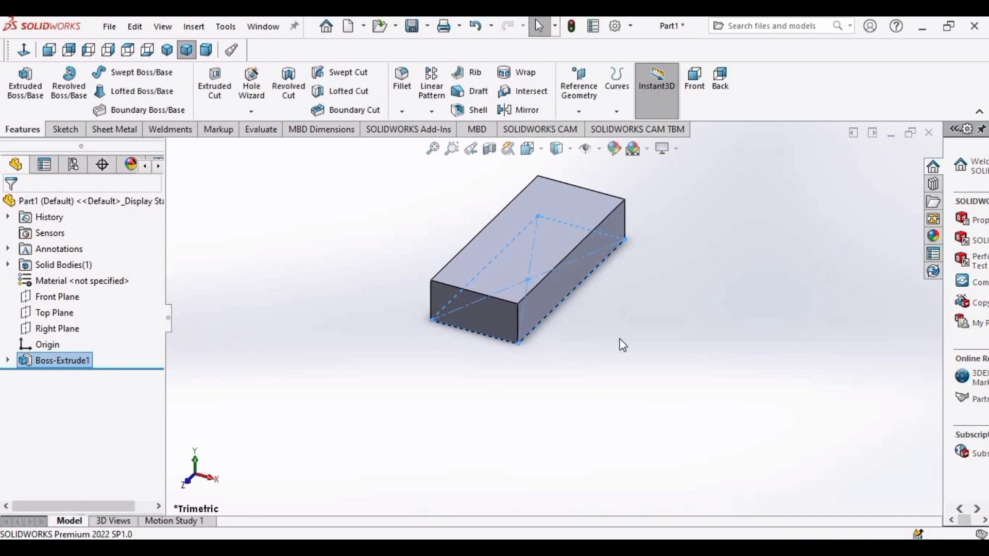
pyautogui.click(628, 345)
# Sketch a corner rectangle about 74 by 8 mm on the block's long side face, with its base on the lower edge
pyautogui.moveTo(782, 294); pyautogui.dragTo(515, 399, button='middle')
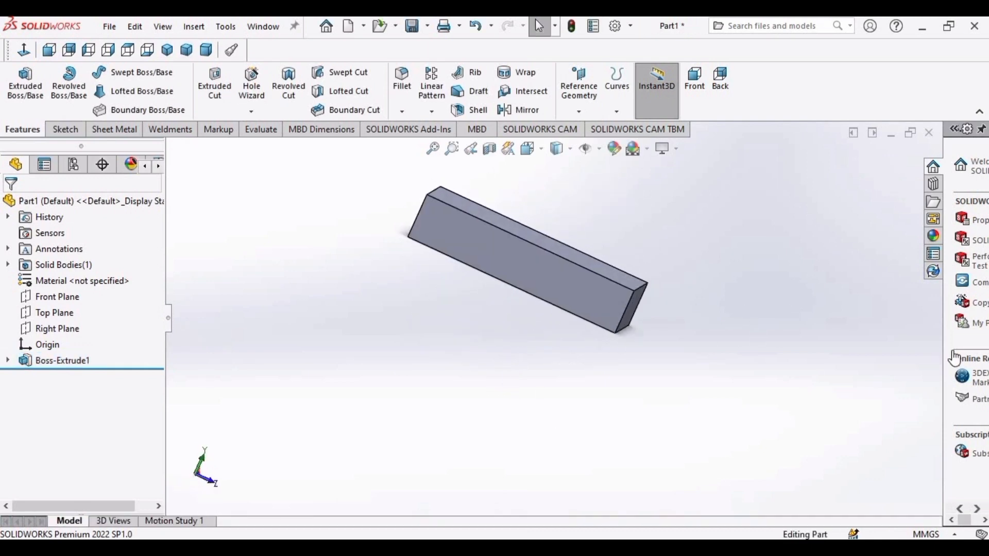
pyautogui.click(478, 269)
pyautogui.click(541, 226)
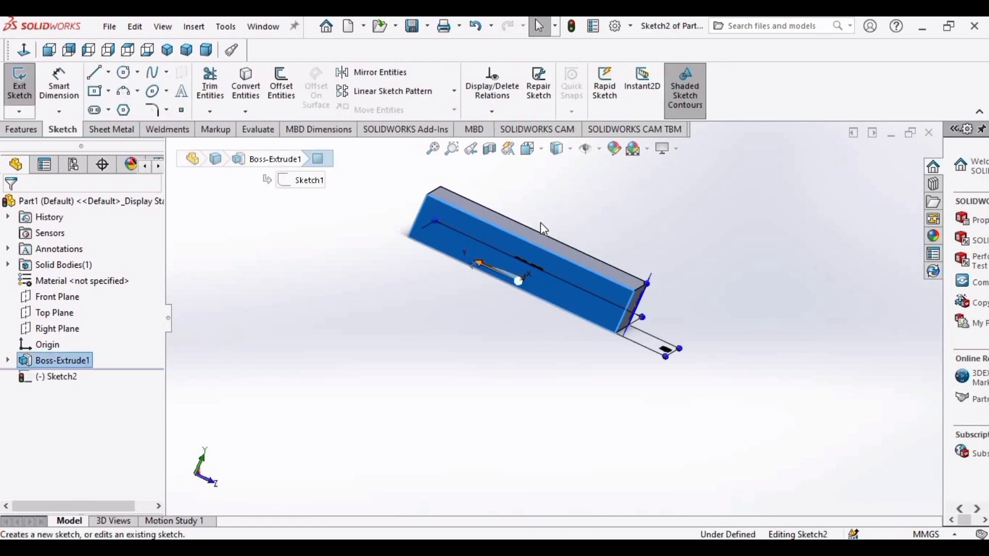
pyautogui.click(109, 93)
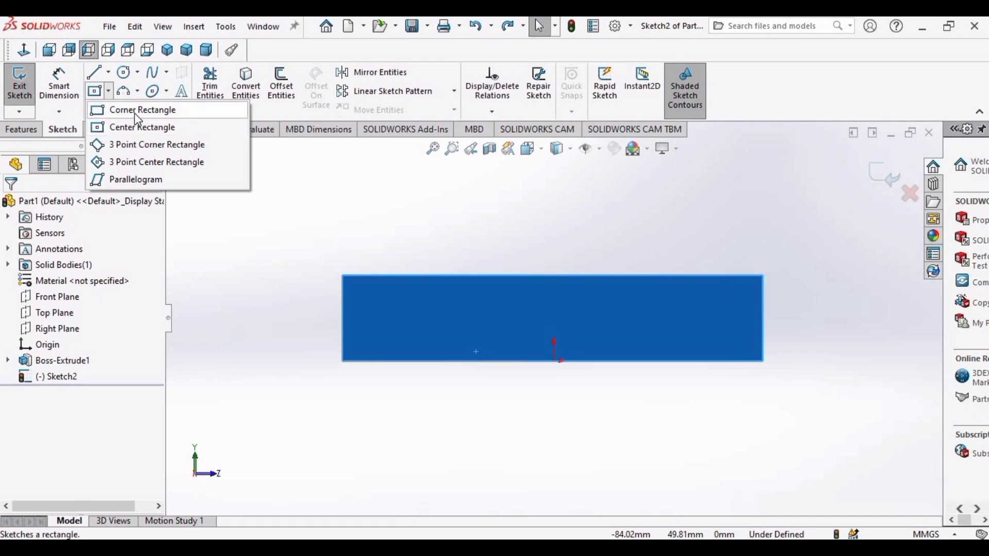
pyautogui.click(135, 113)
pyautogui.click(398, 361)
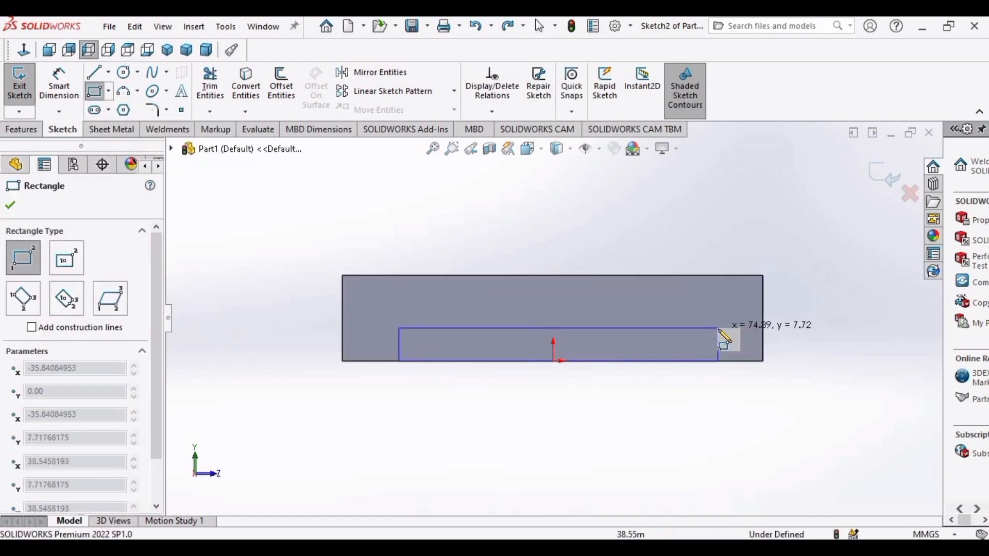
pyautogui.click(718, 329)
pyautogui.press('Escape')
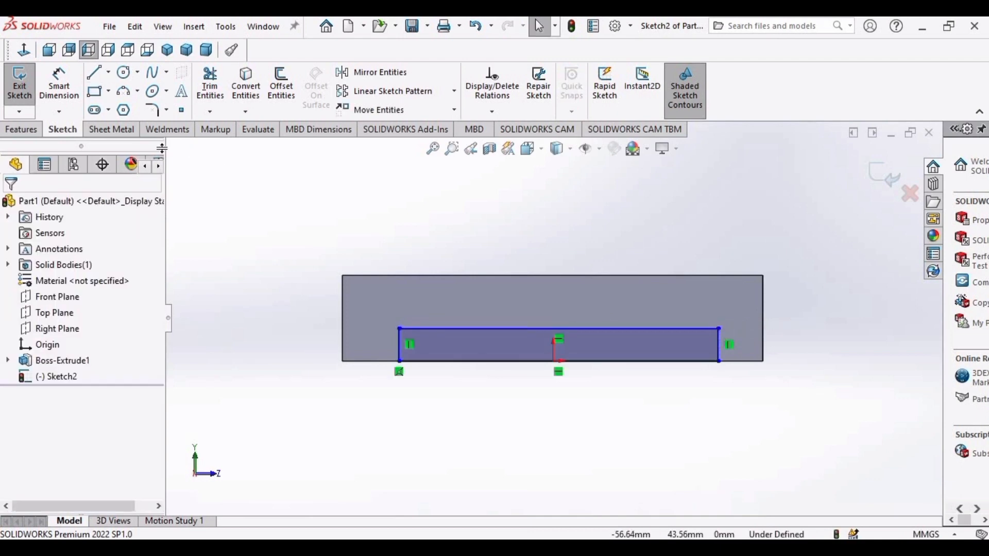
# Dimension the rectangle's two lower corners 14 mm from the adjacent lower corners of the block face
pyautogui.click(60, 82)
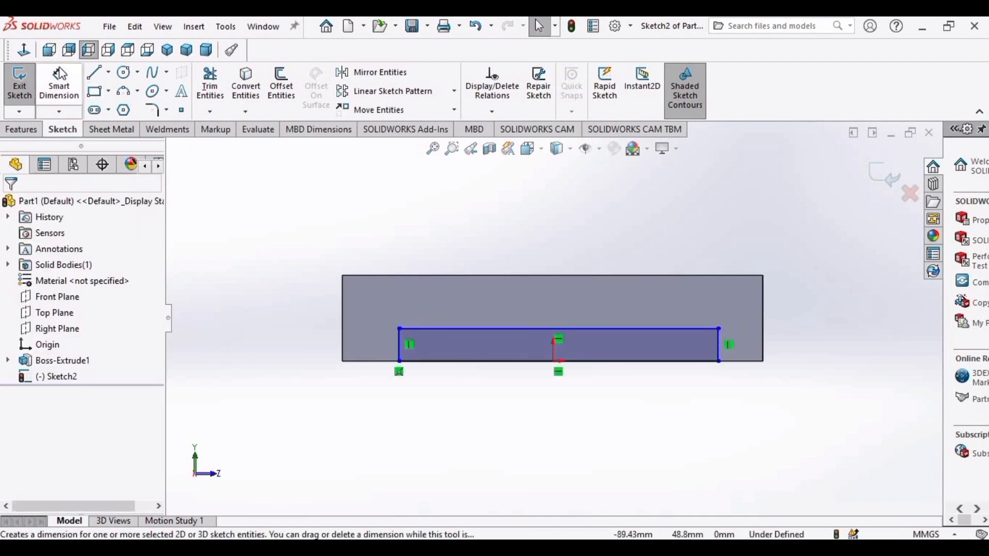
pyautogui.click(343, 361)
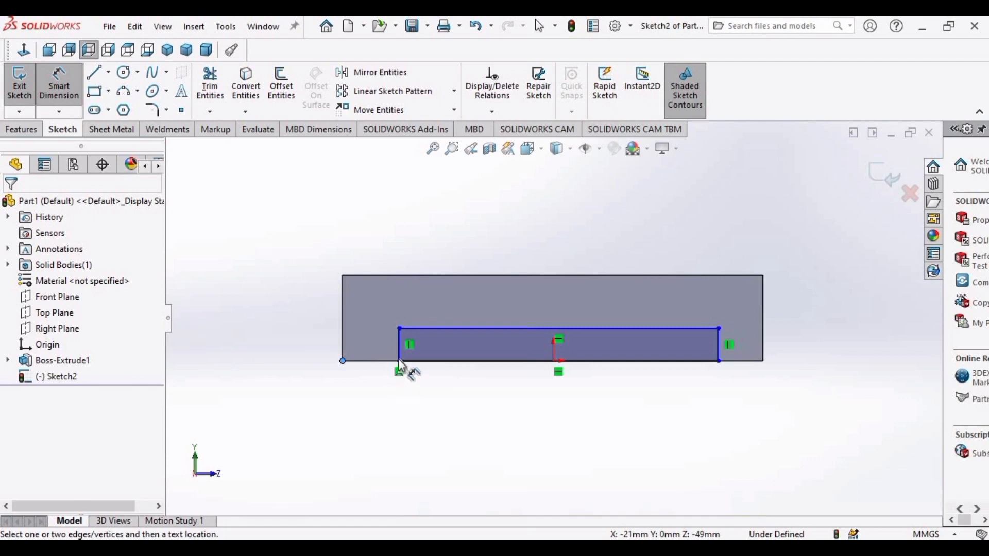
pyautogui.click(400, 362)
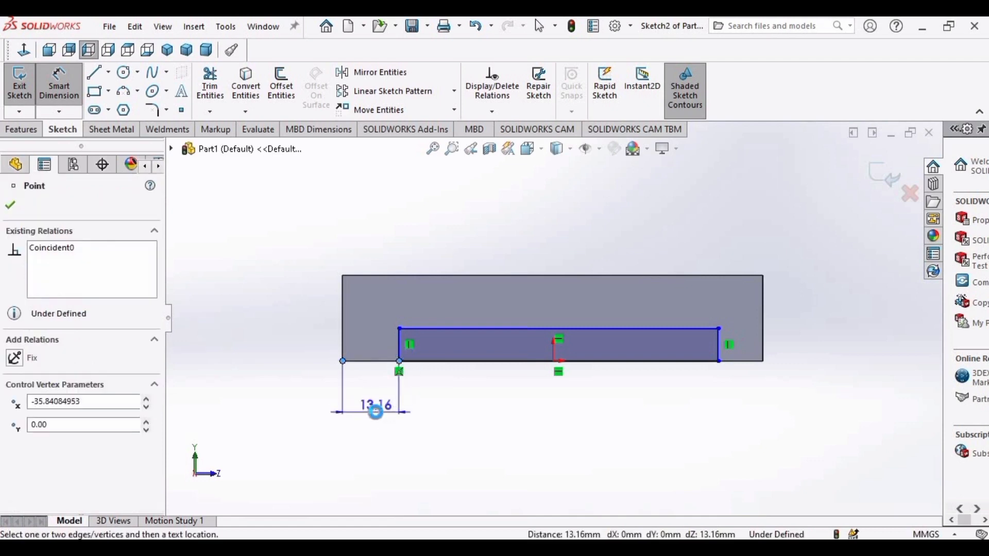
pyautogui.click(374, 411)
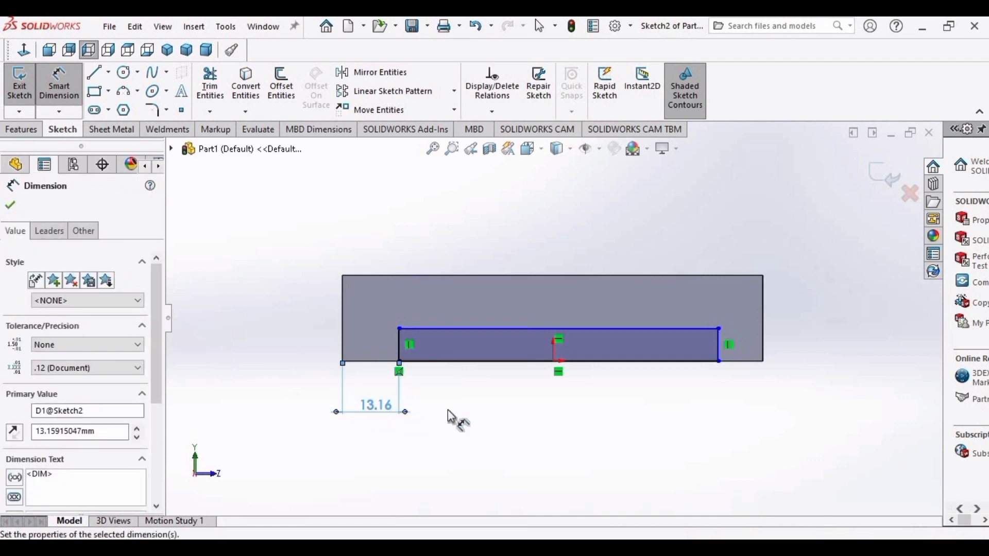
pyautogui.write('14')
pyautogui.press('Return')
pyautogui.click(764, 362)
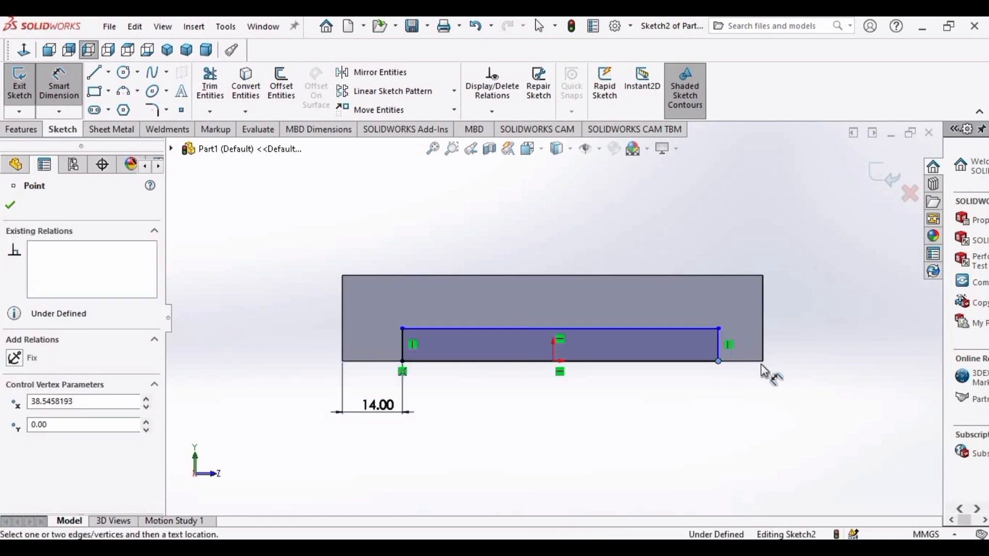
pyautogui.click(719, 361)
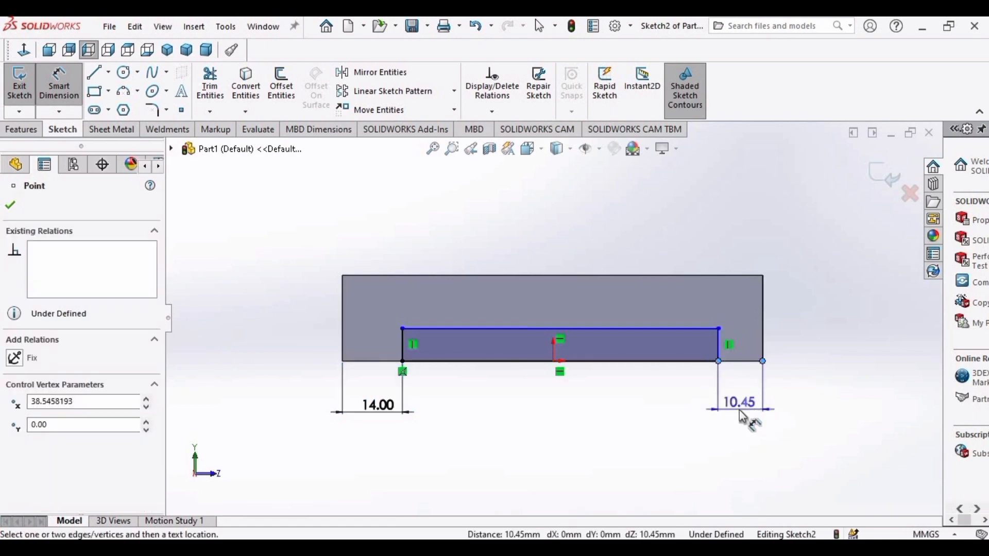
pyautogui.click(745, 415)
pyautogui.write('14')
pyautogui.press('Return')
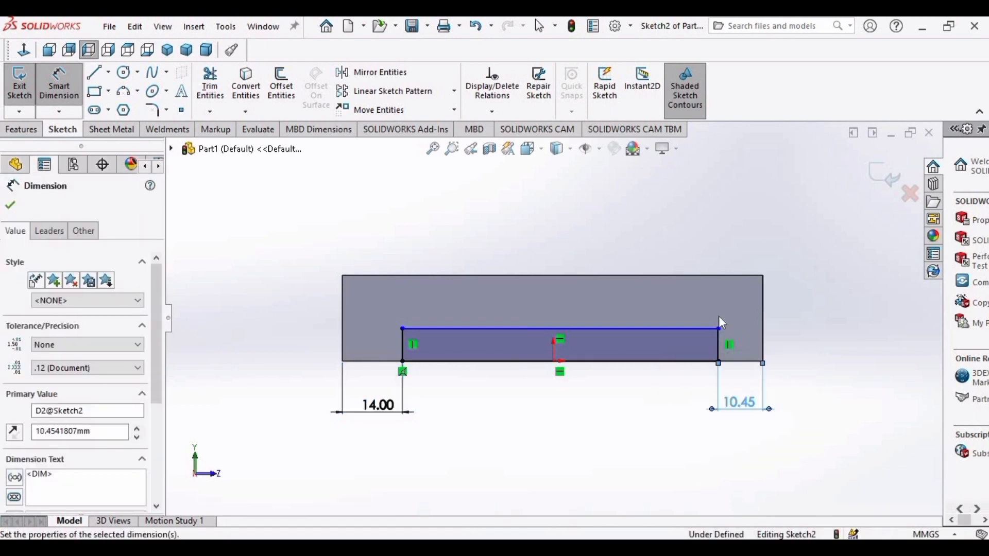
# Dimension the height of the rectangle on the side face to 6 mm
pyautogui.click(703, 336)
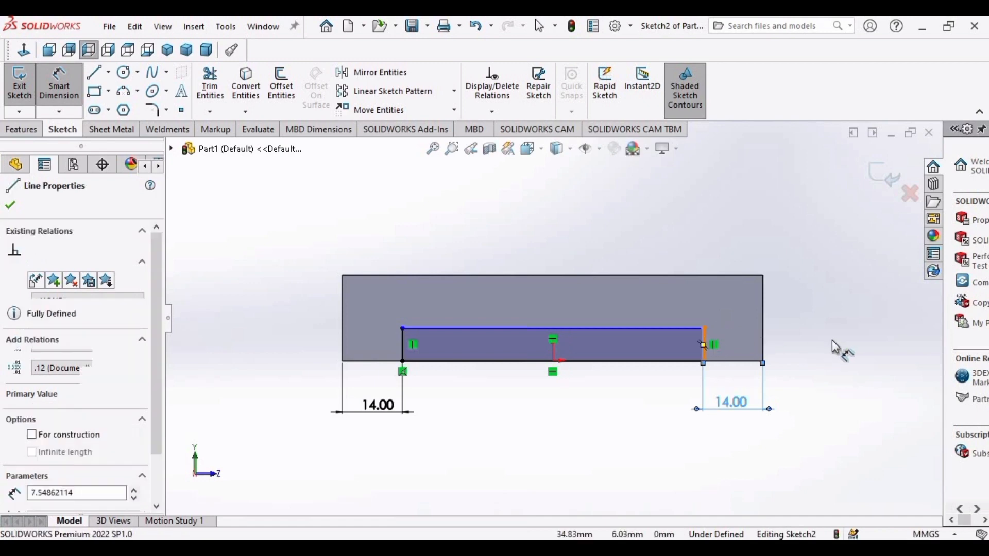
pyautogui.click(832, 340)
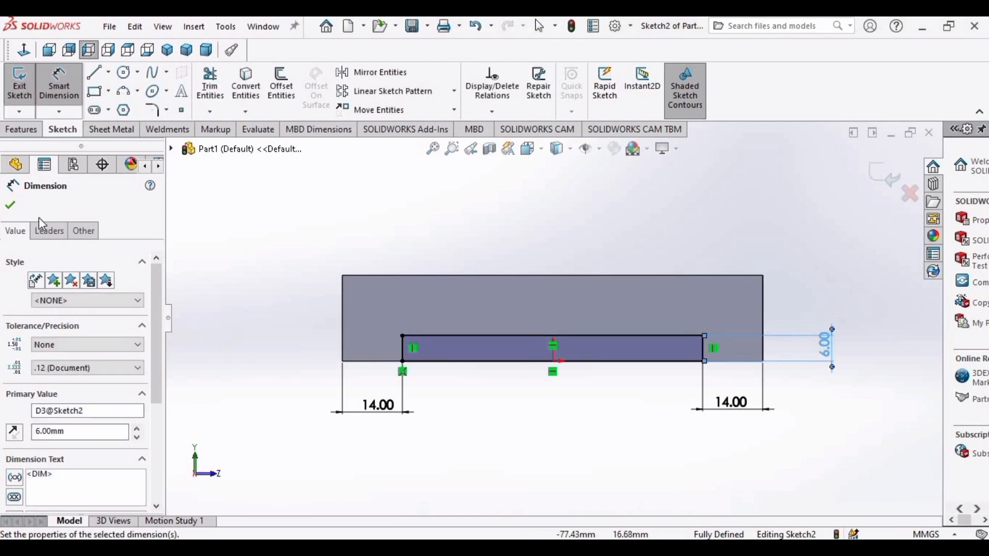
pyautogui.click(12, 207)
# Cut the dimensioned rectangle on the side face through the whole block using an Extruded Cut set to Through All
pyautogui.click(25, 132)
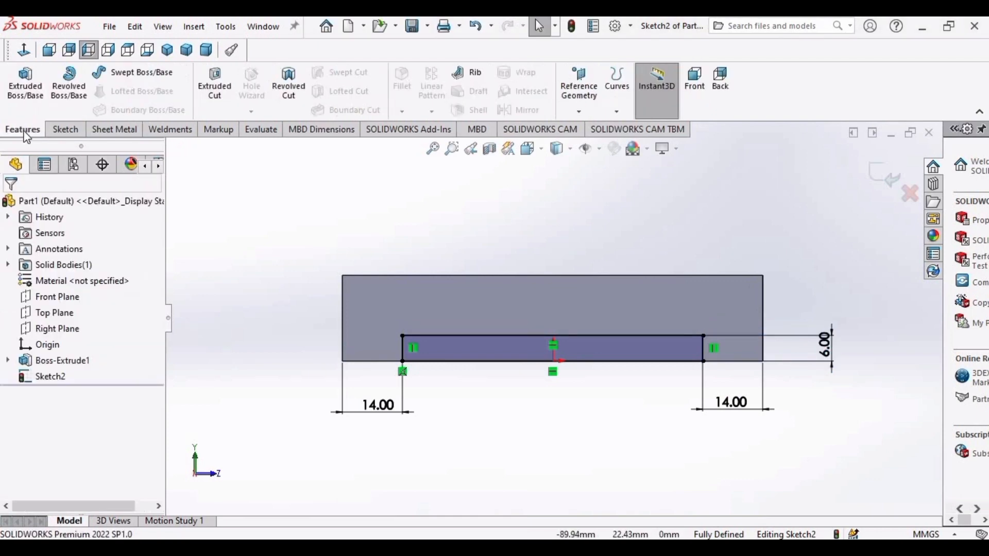
pyautogui.moveTo(335, 177); pyautogui.dragTo(263, 185, button='middle')
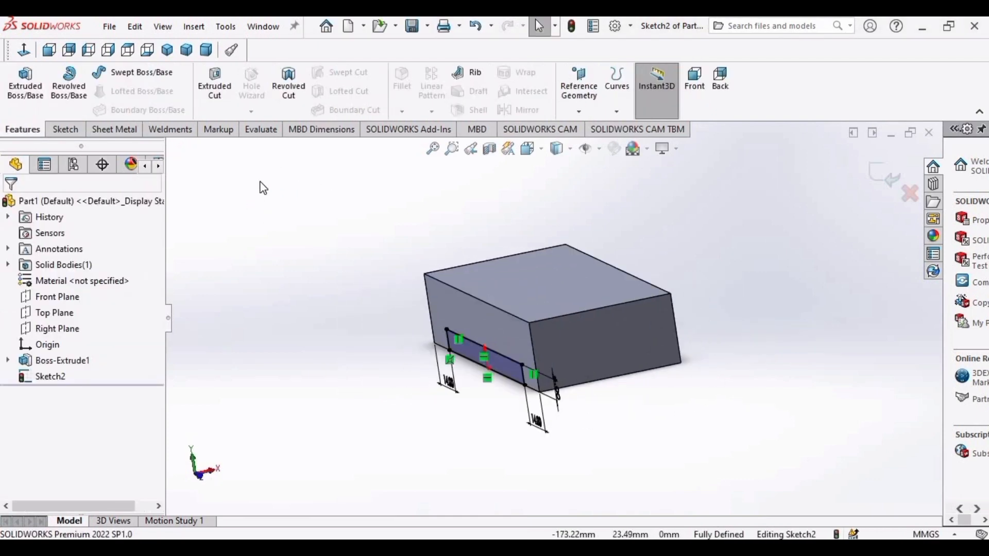
pyautogui.click(206, 88)
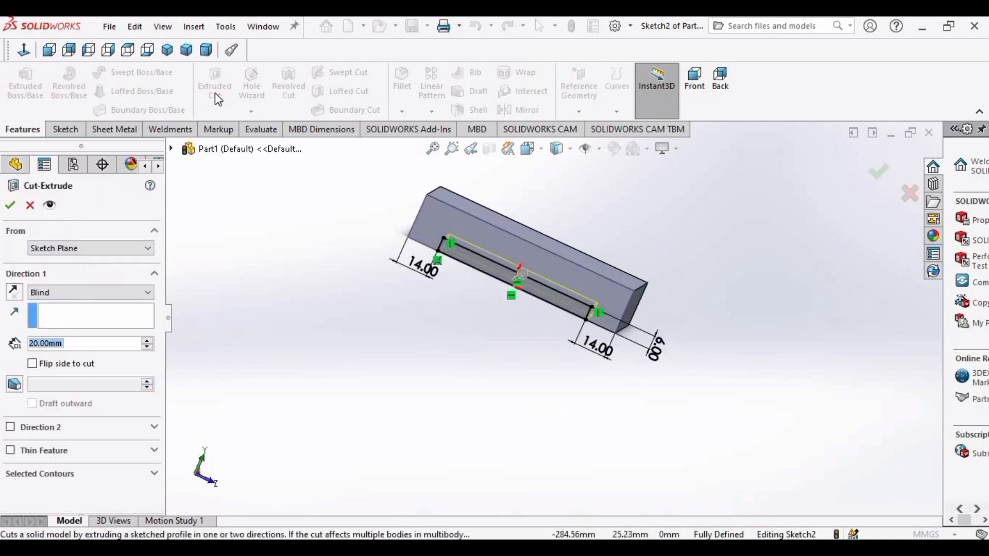
pyautogui.moveTo(774, 370); pyautogui.dragTo(514, 273, button='middle')
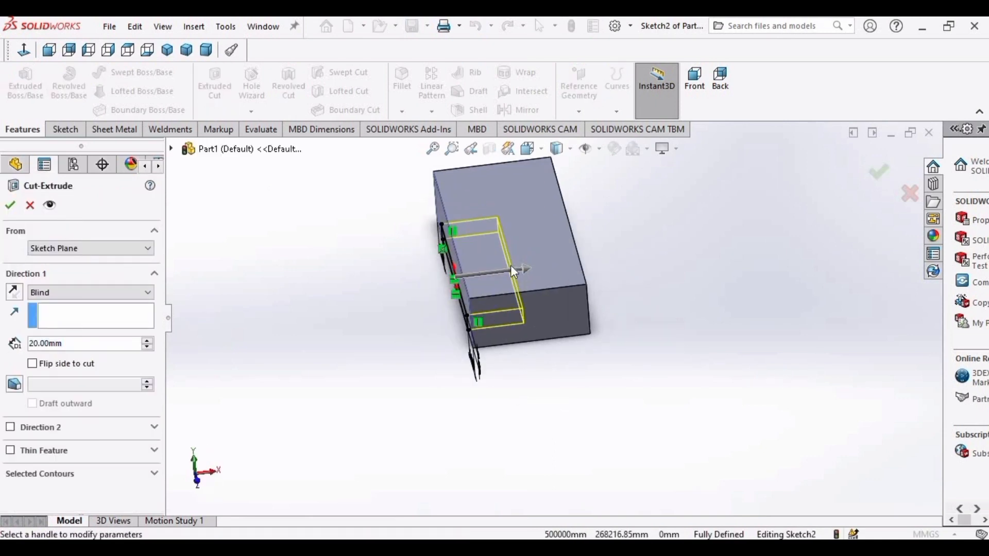
pyautogui.moveTo(514, 272); pyautogui.dragTo(641, 255)
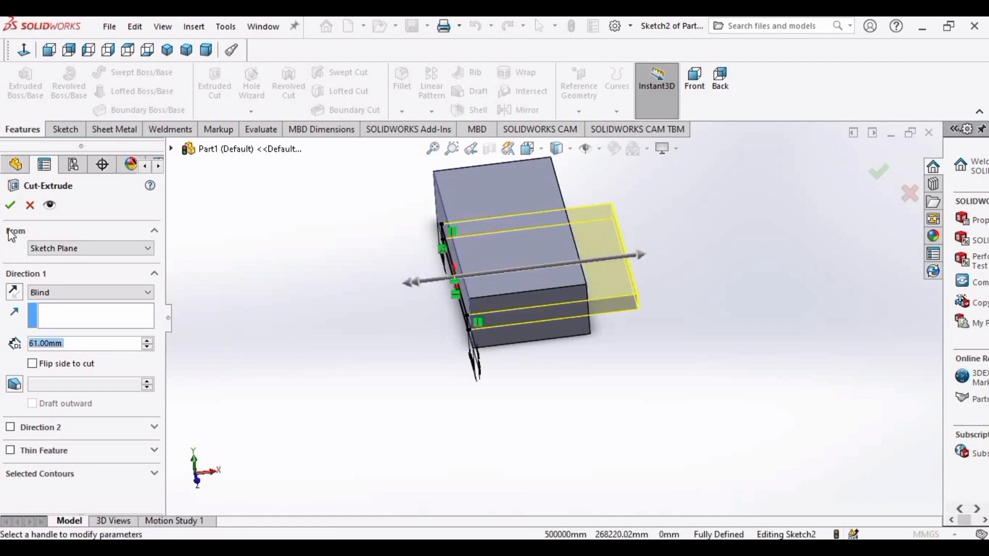
pyautogui.click(124, 294)
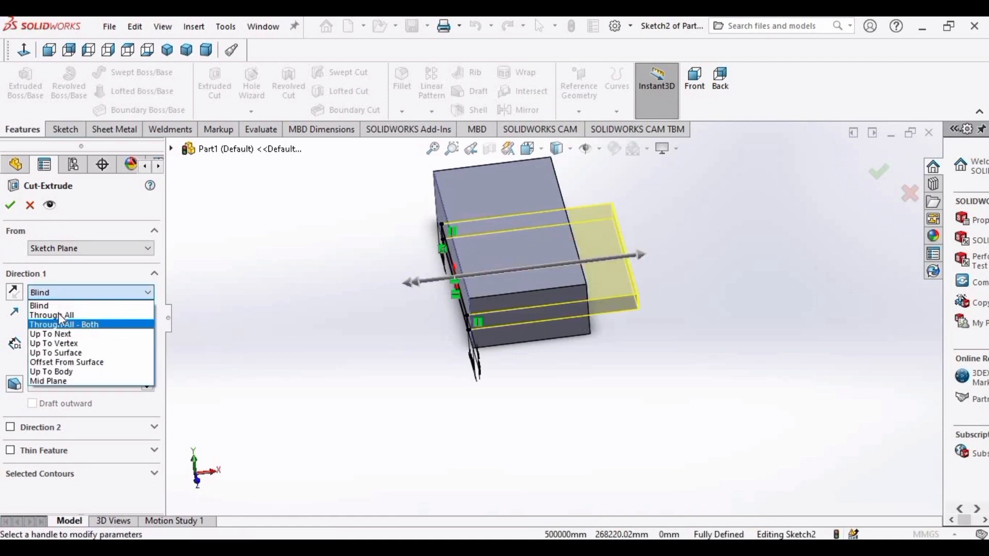
pyautogui.click(58, 314)
pyautogui.click(10, 206)
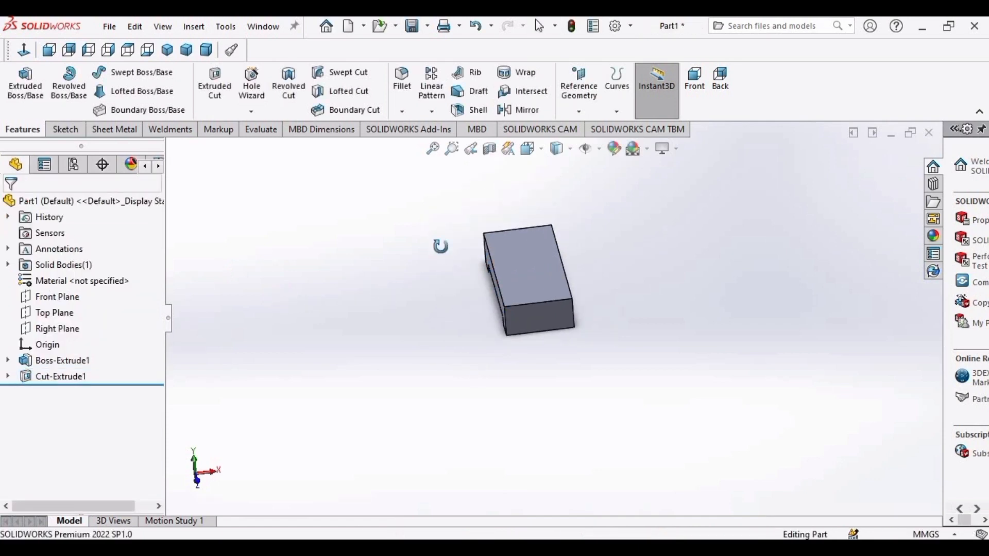
# Sketch a center rectangle on the block's top face, centred on the origin, spanning the block's full width and about 3.3 mm along its length
pyautogui.moveTo(442, 247); pyautogui.dragTo(551, 301, button='middle')
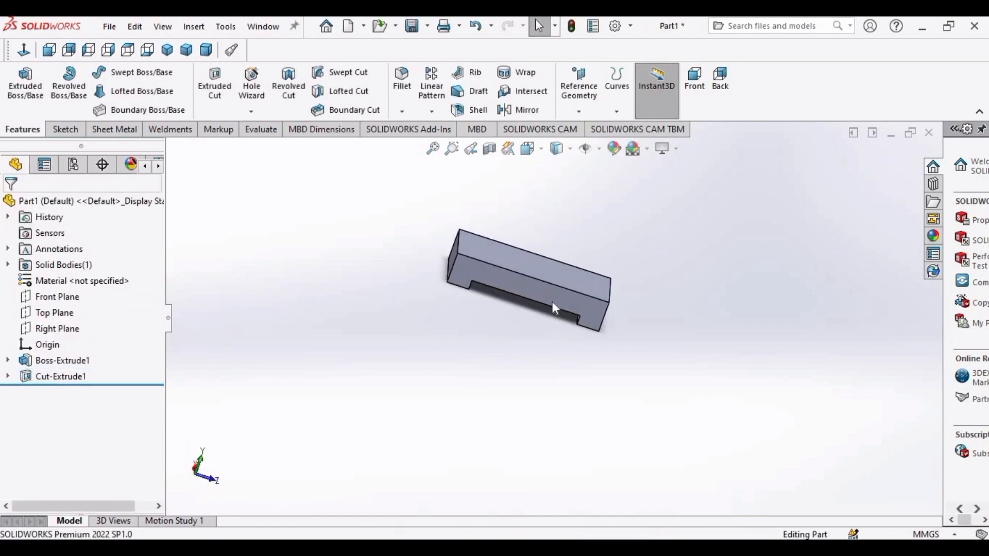
pyautogui.click(545, 264)
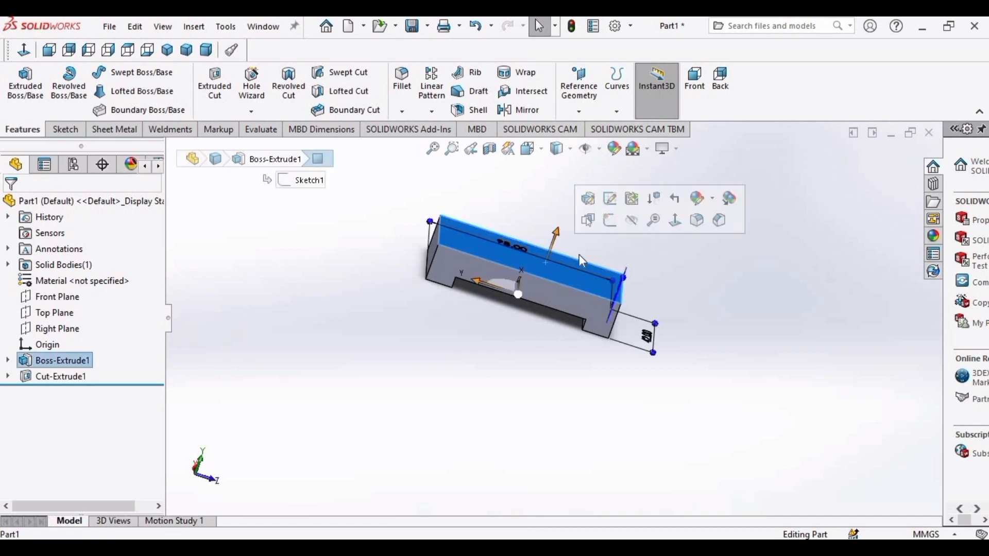
pyautogui.click(610, 222)
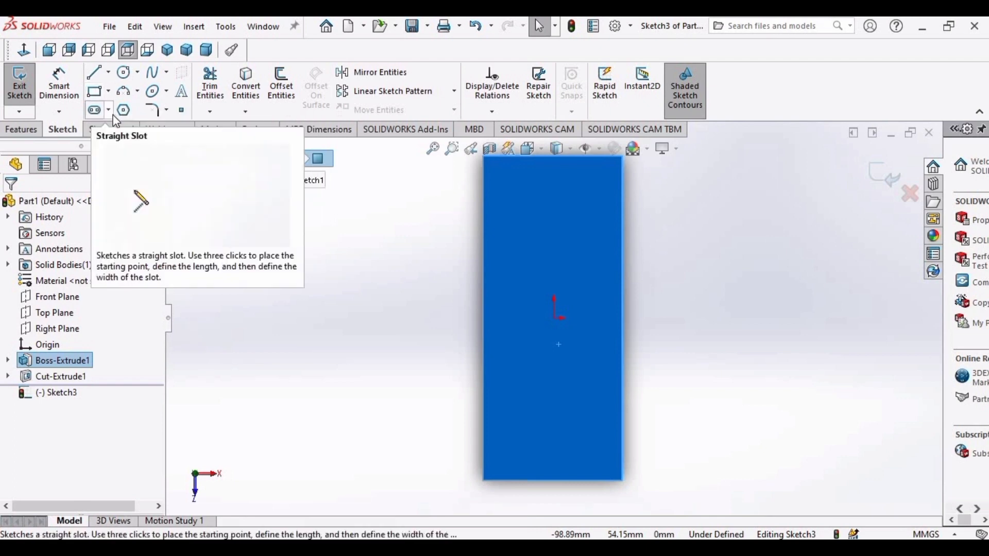
pyautogui.click(109, 94)
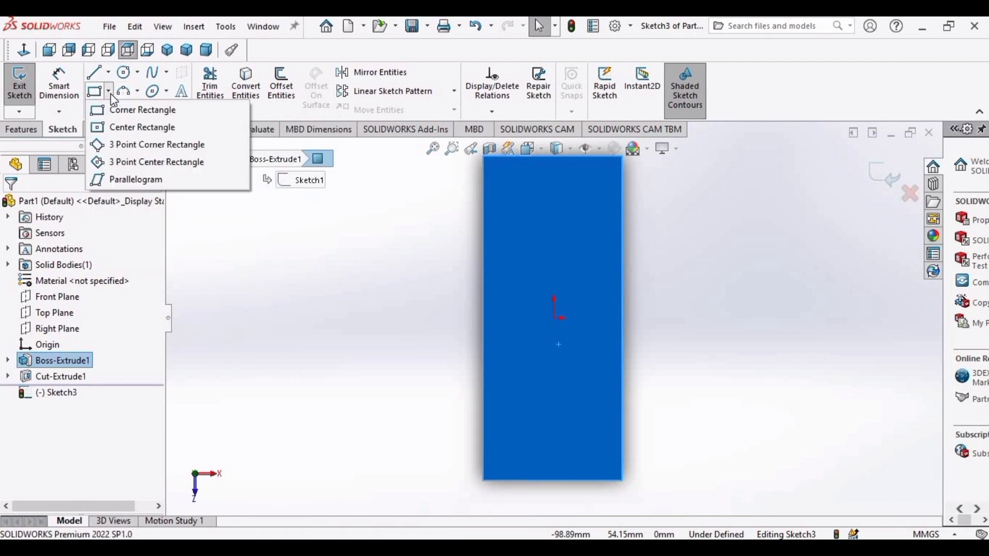
pyautogui.click(135, 127)
pyautogui.click(554, 318)
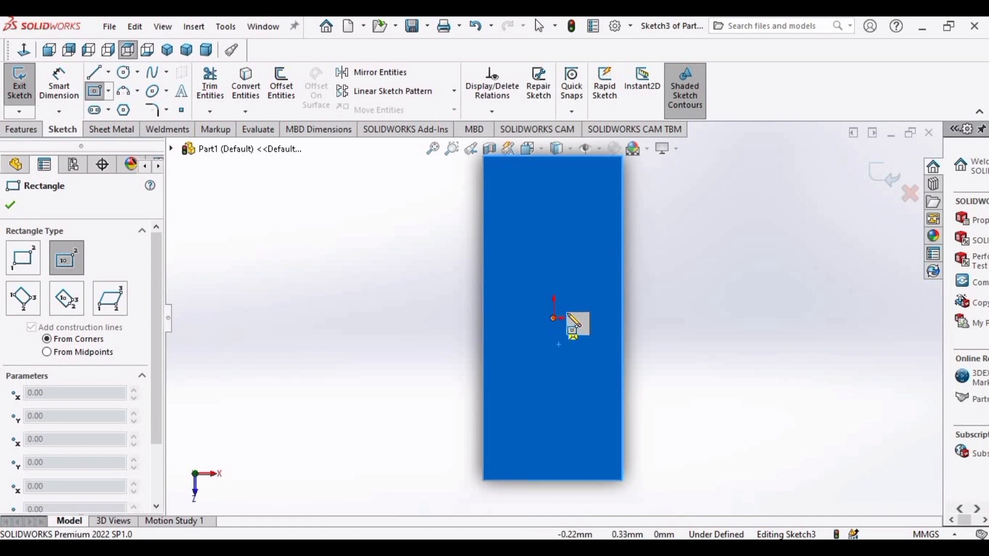
pyautogui.click(623, 313)
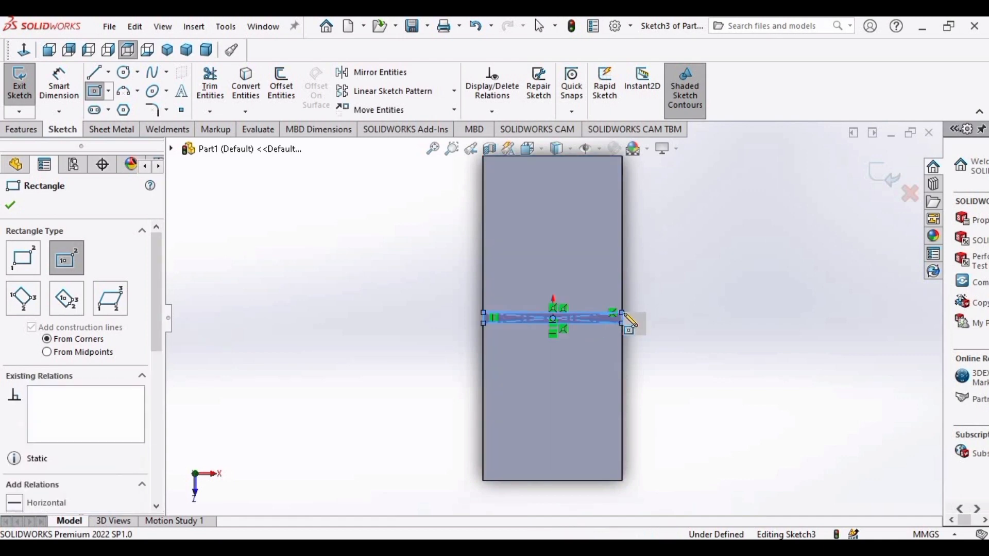
pyautogui.press('Escape')
# Dimension the short side of the top-face rectangle to 14 mm
pyautogui.scroll(-4, 622, 313)
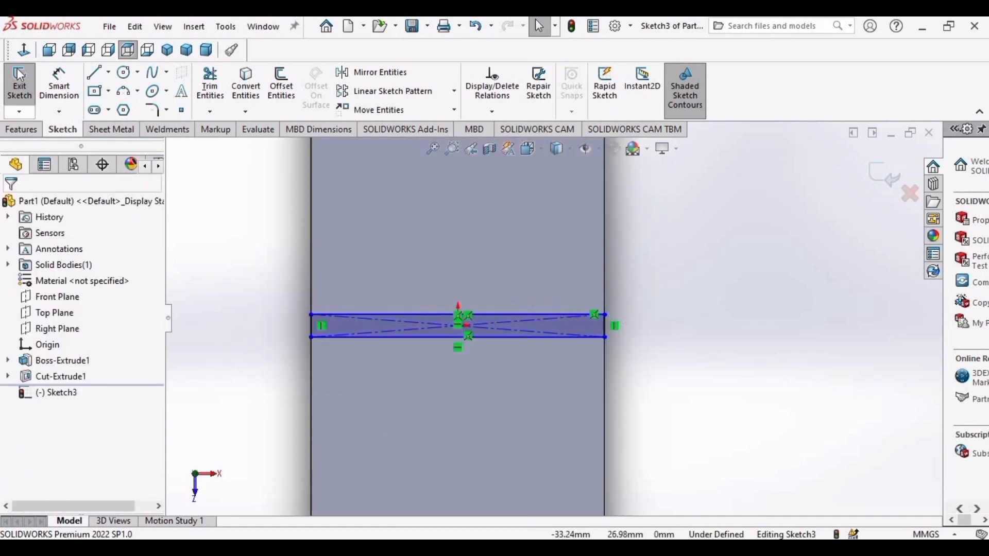
pyautogui.click(56, 83)
pyautogui.scroll(-4, 731, 332)
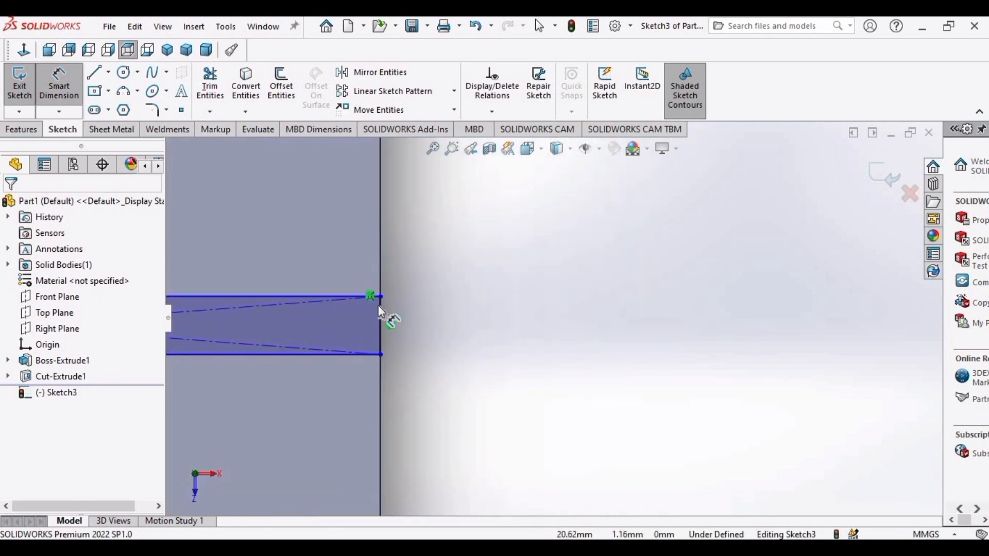
pyautogui.click(380, 308)
pyautogui.click(546, 335)
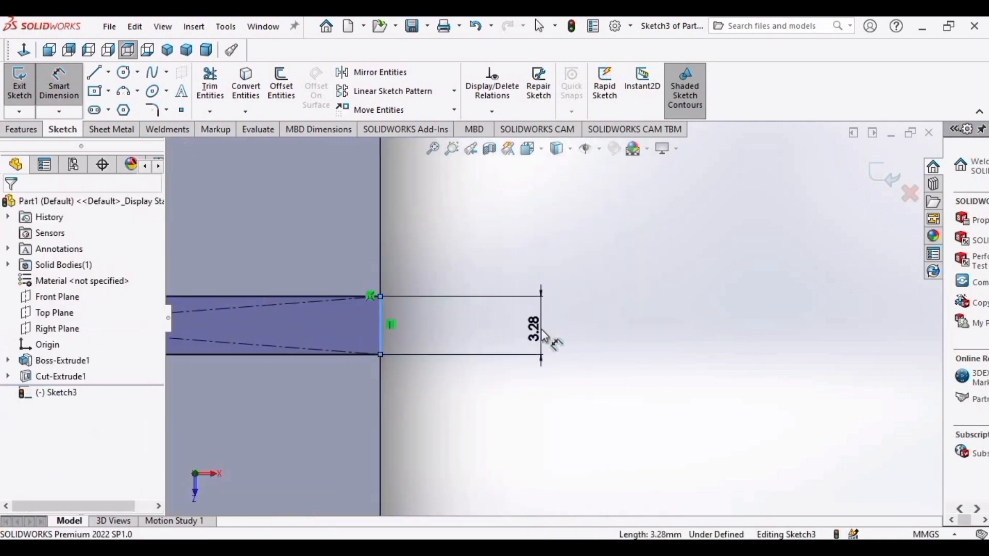
pyautogui.write('14')
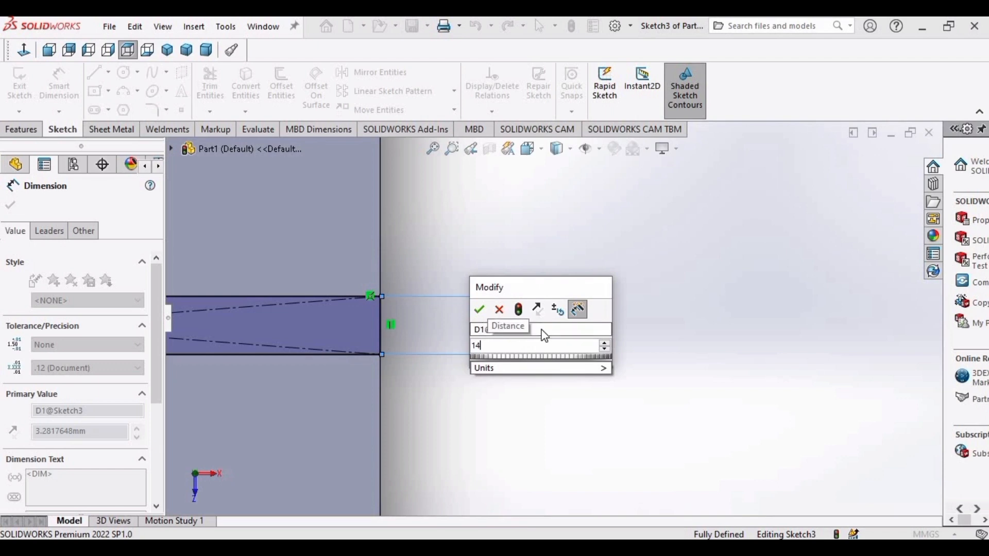
pyautogui.press('Return')
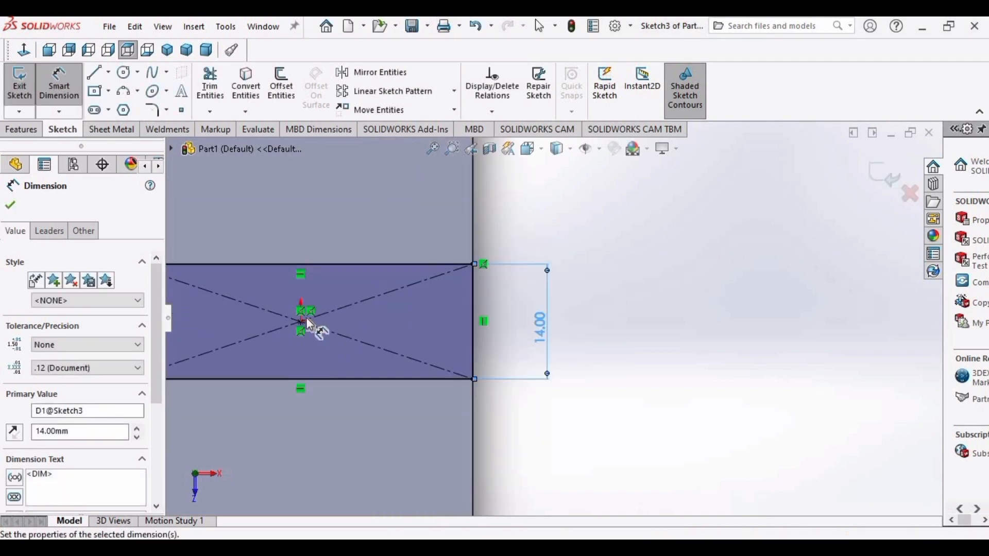
# Extrude the top-face rectangle upward as a Blind boss with a depth of 42 mm, merged with the block
pyautogui.scroll(1, 404, 340)
pyautogui.moveTo(304, 274); pyautogui.dragTo(335, 274, button='middle')
pyautogui.click(30, 131)
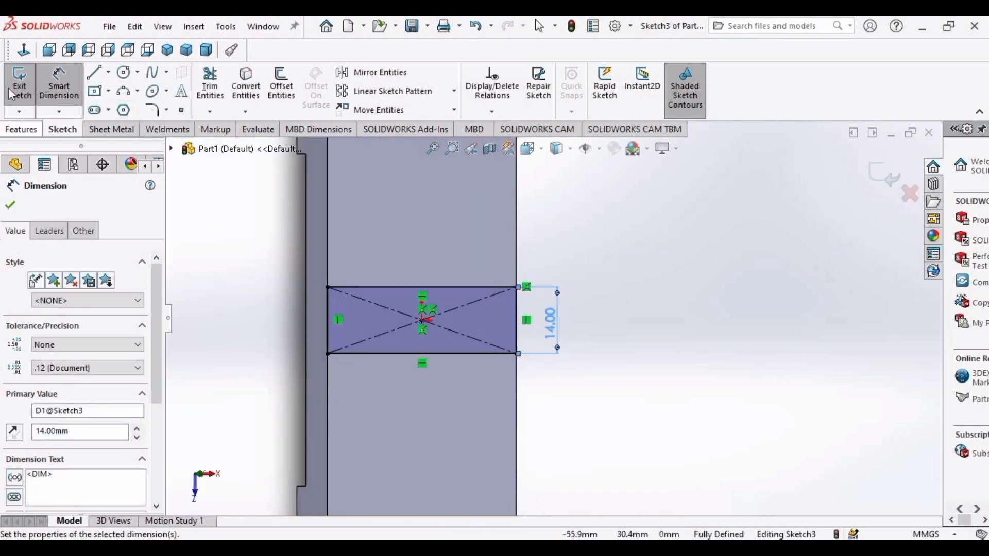
pyautogui.click(11, 89)
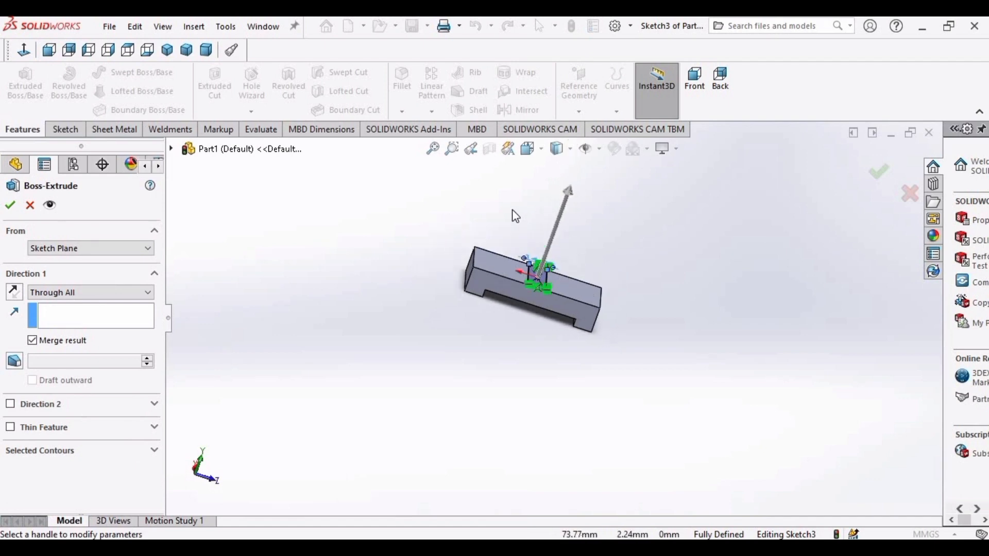
pyautogui.click(117, 295)
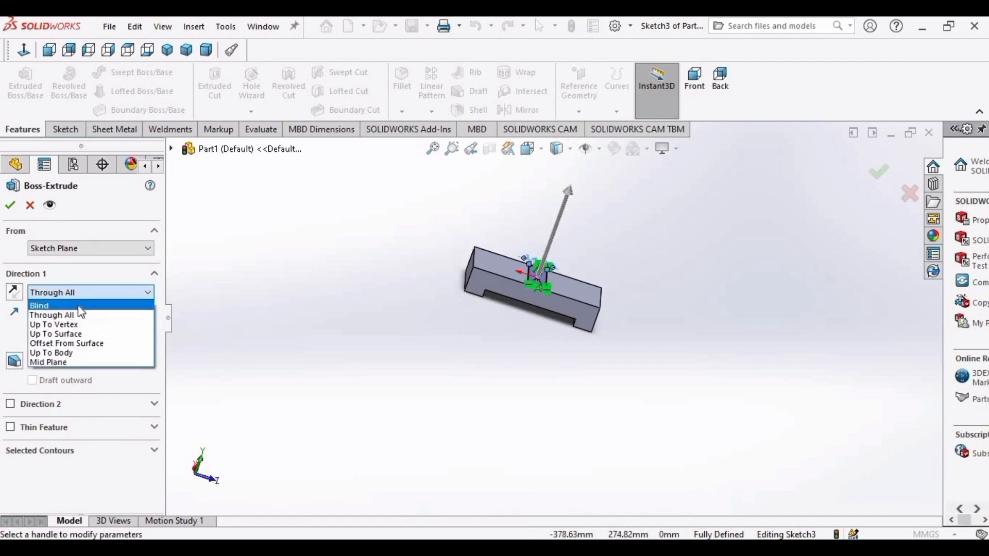
pyautogui.click(304, 294)
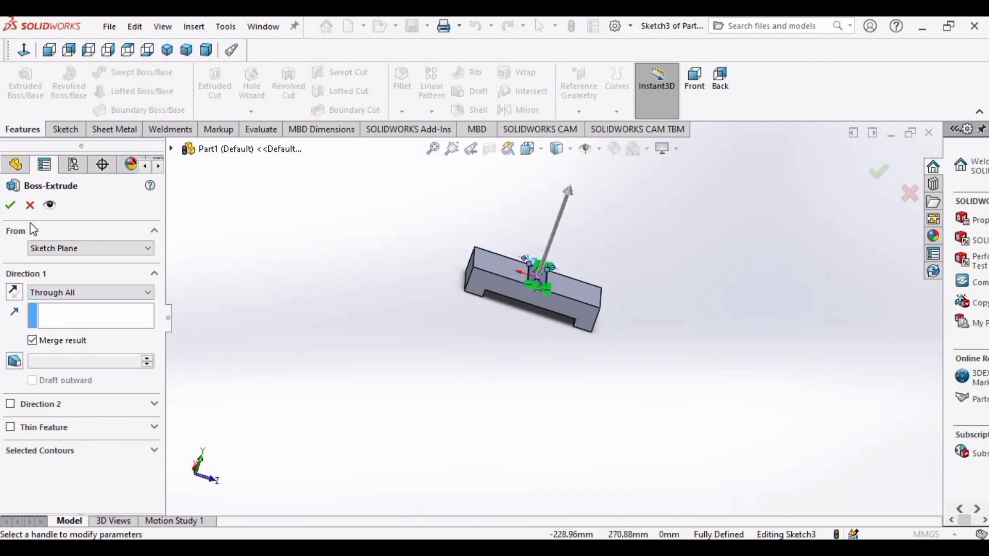
pyautogui.click(97, 292)
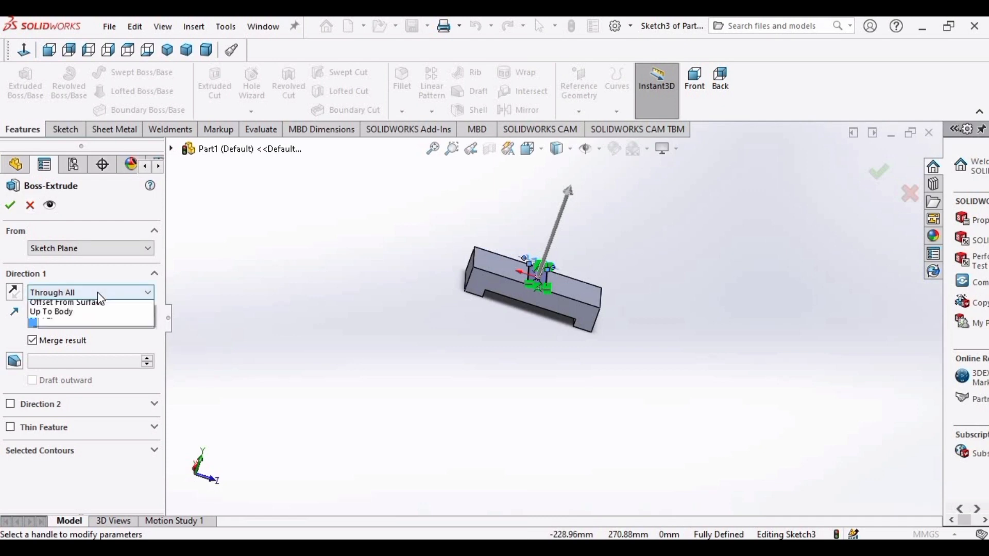
pyautogui.click(58, 304)
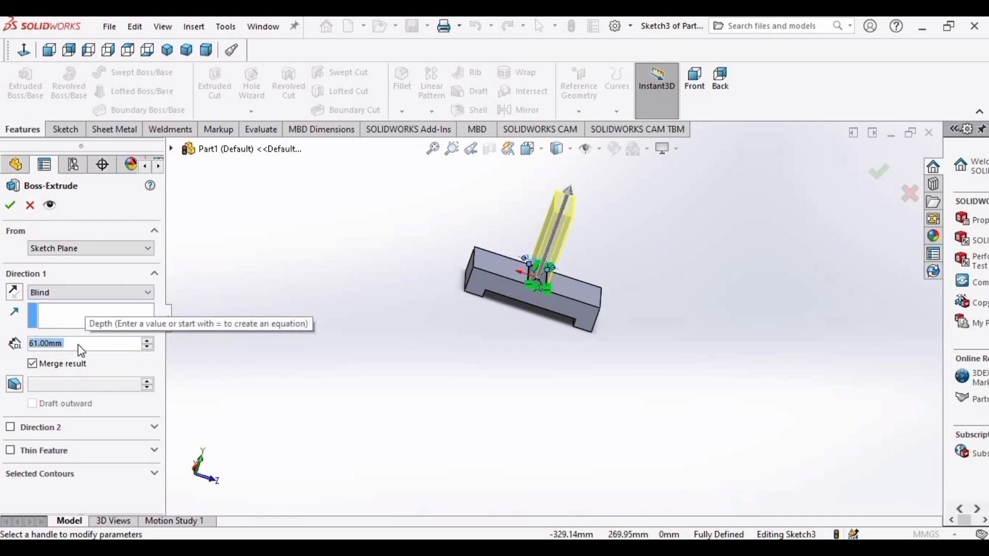
pyautogui.write('42')
pyautogui.press('Return')
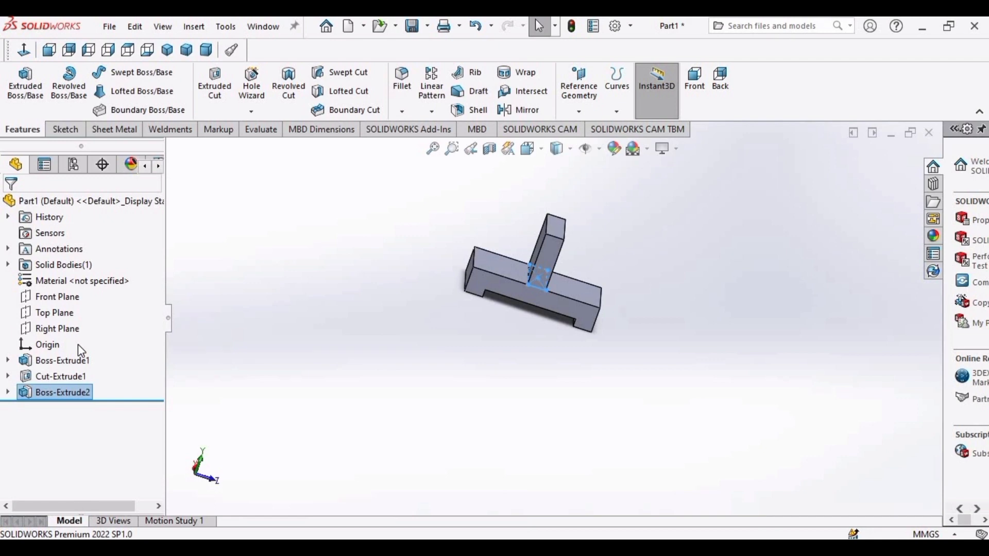
pyautogui.click(591, 440)
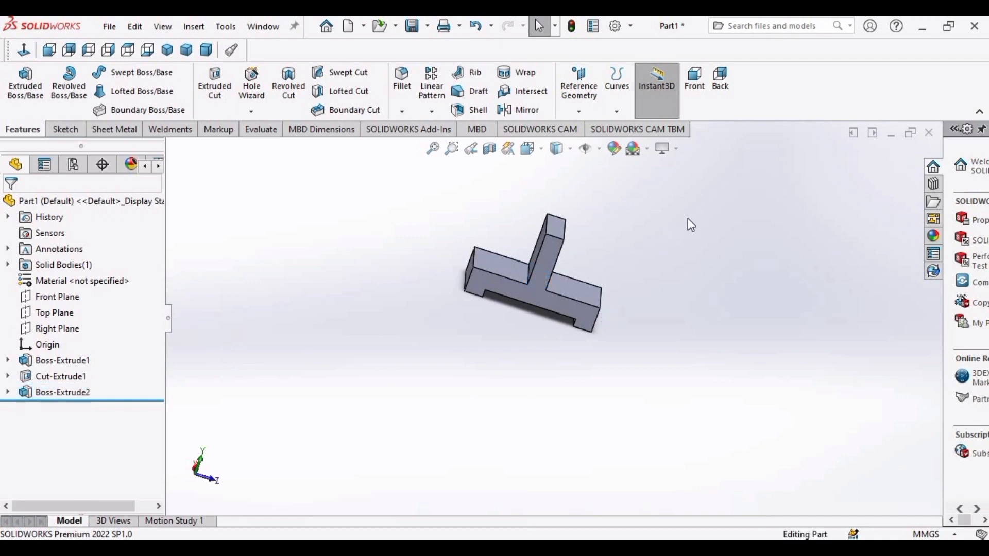
# Apply the Plain White scene as the background of the model view
pyautogui.moveTo(740, 333); pyautogui.dragTo(554, 293, button='middle')
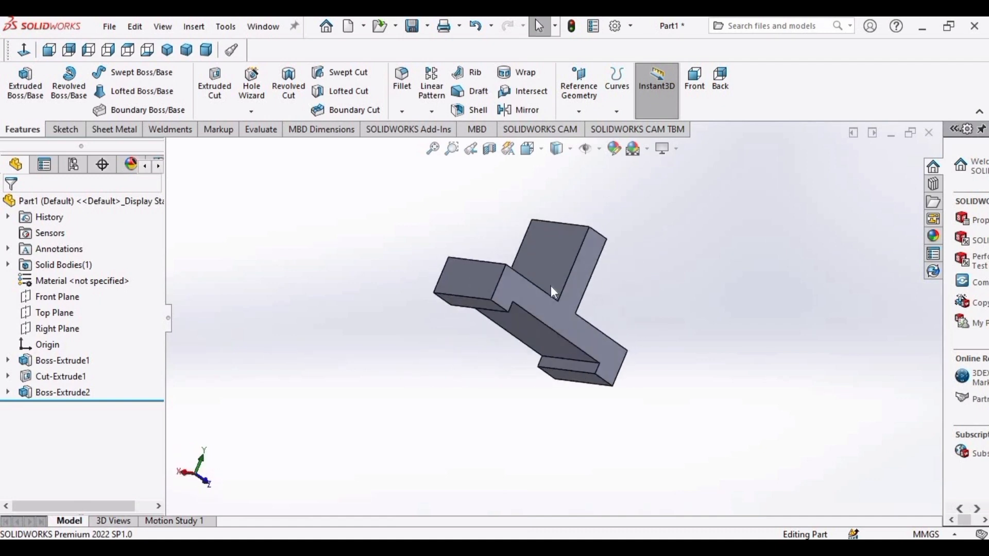
pyautogui.click(662, 149)
pyautogui.click(646, 149)
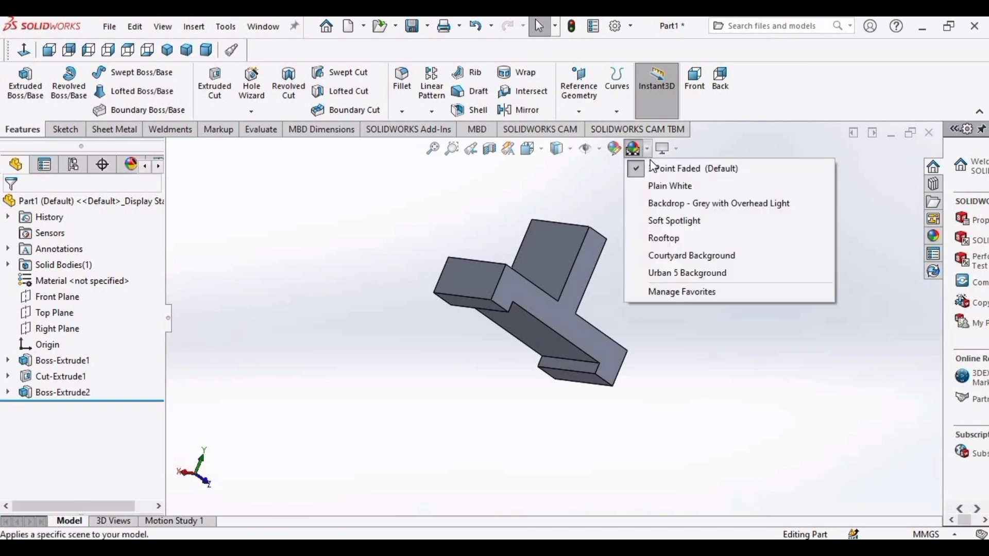
pyautogui.click(652, 186)
pyautogui.moveTo(686, 311); pyautogui.dragTo(614, 317, button='middle')
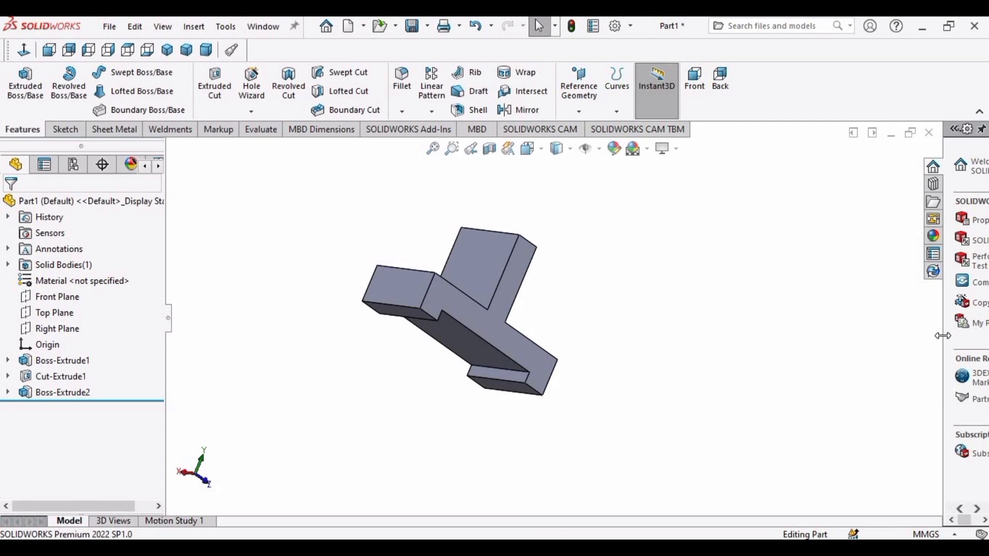
# Widen the task pane and apply the sandblasted steel appearance from the Metal > Steel library to the part
pyautogui.moveTo(943, 335); pyautogui.dragTo(818, 338)
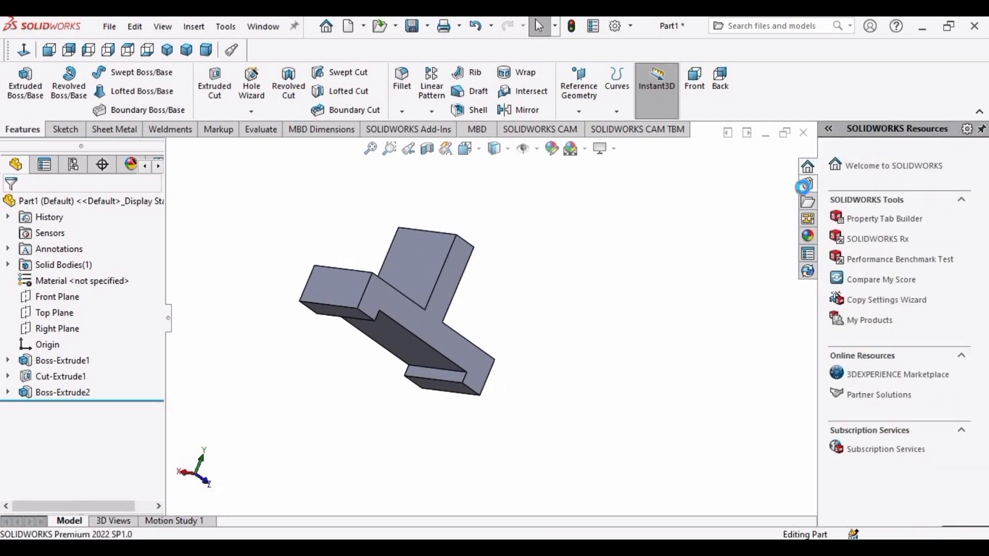
pyautogui.click(806, 186)
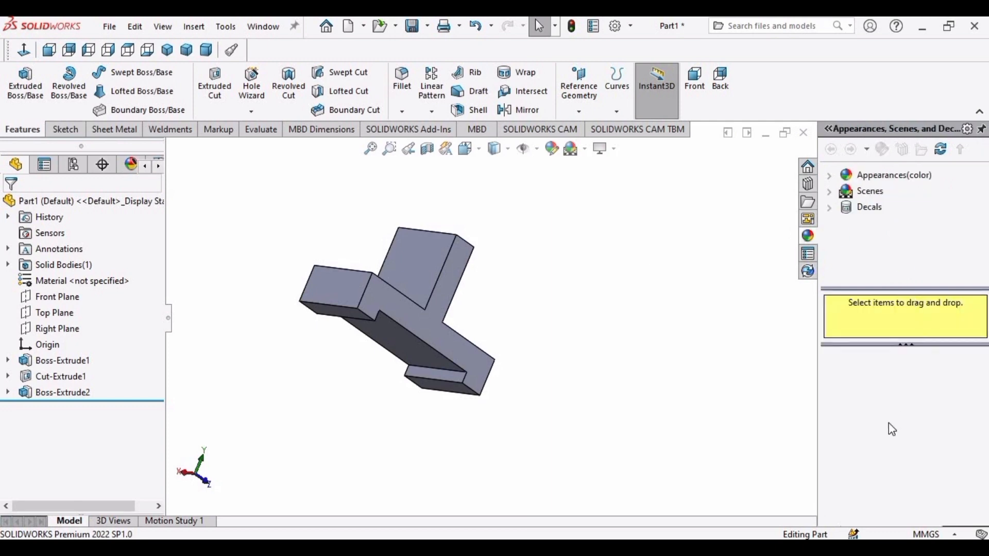
pyautogui.click(829, 178)
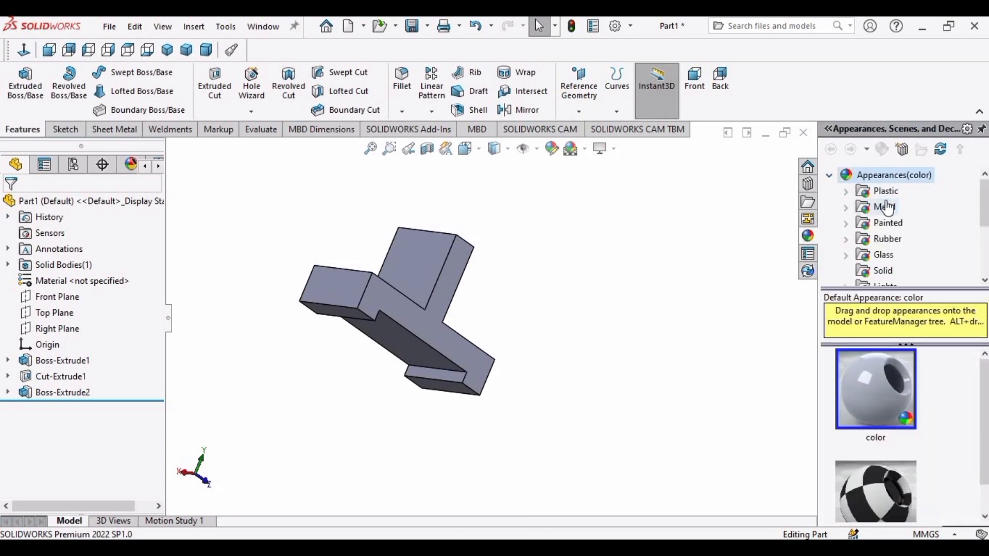
pyautogui.click(883, 208)
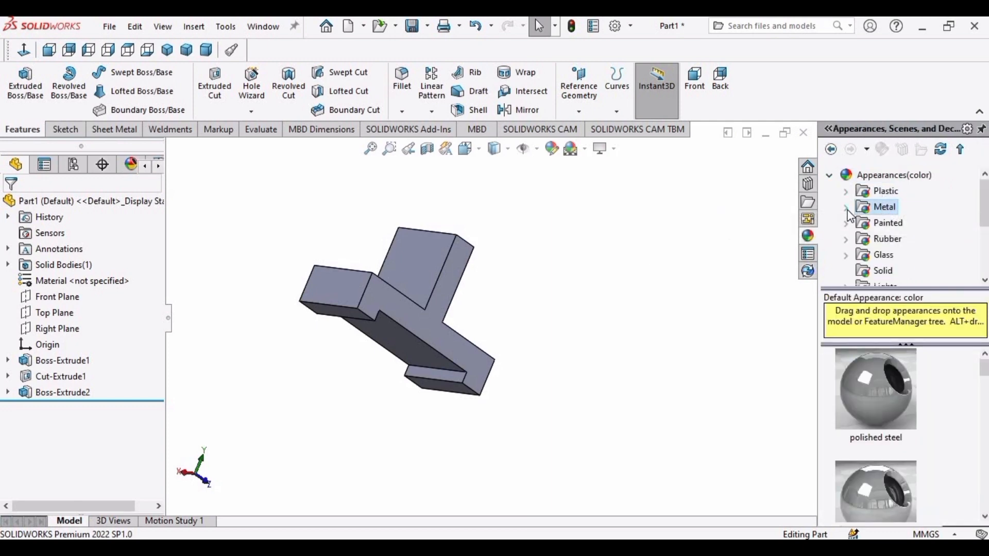
pyautogui.doubleClick(883, 209)
pyautogui.click(889, 196)
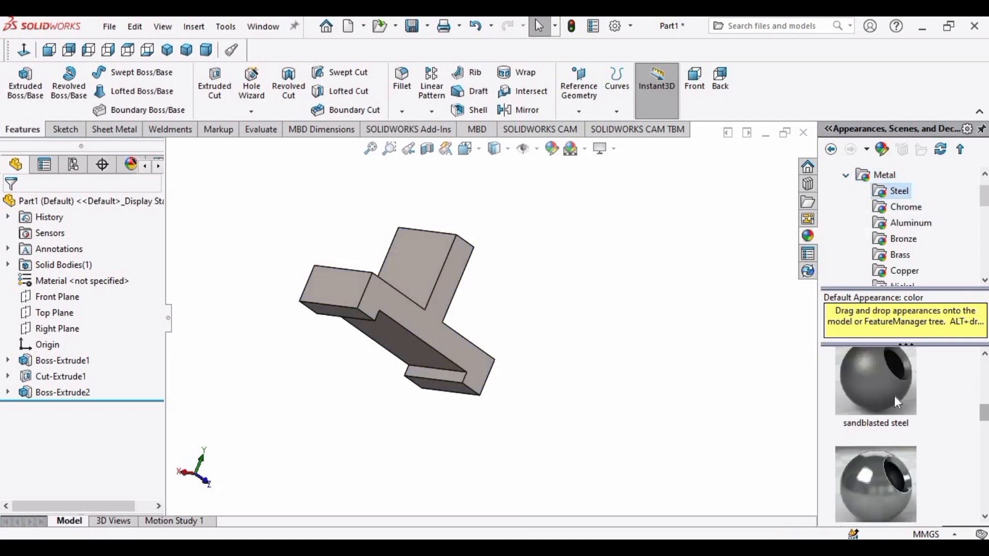
pyautogui.doubleClick(895, 398)
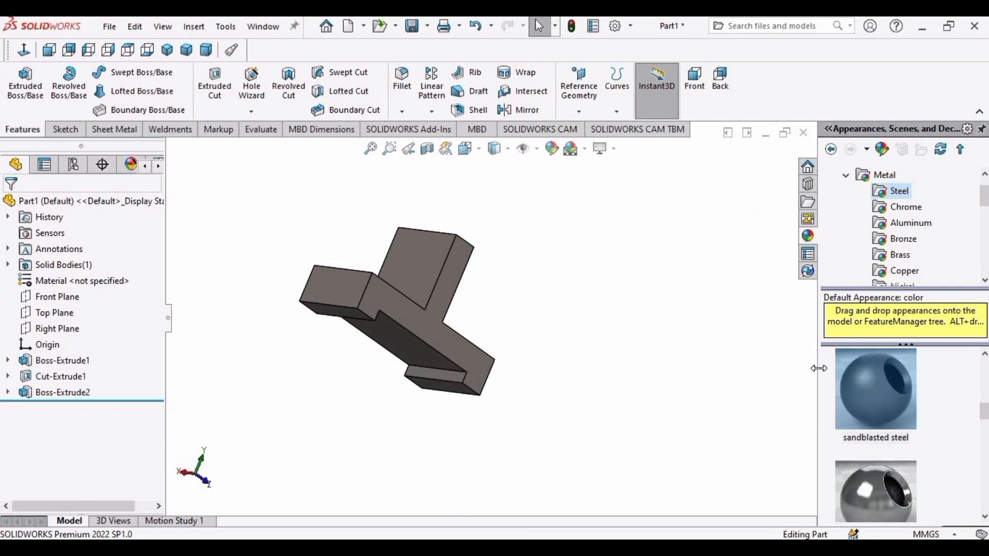
# Narrow the task pane to enlarge the model area
pyautogui.moveTo(842, 364); pyautogui.dragTo(960, 336)
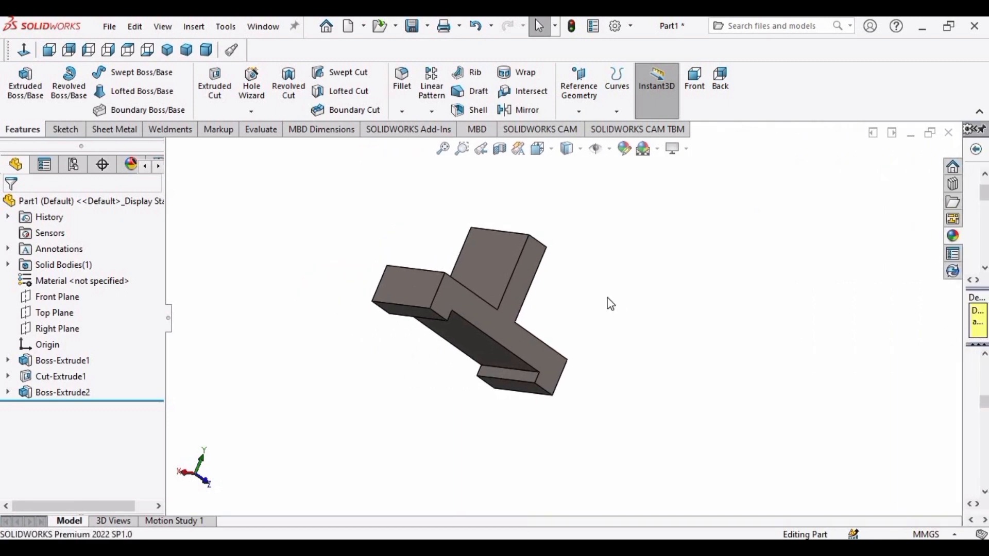
pyautogui.moveTo(610, 303); pyautogui.dragTo(677, 346, button='middle')
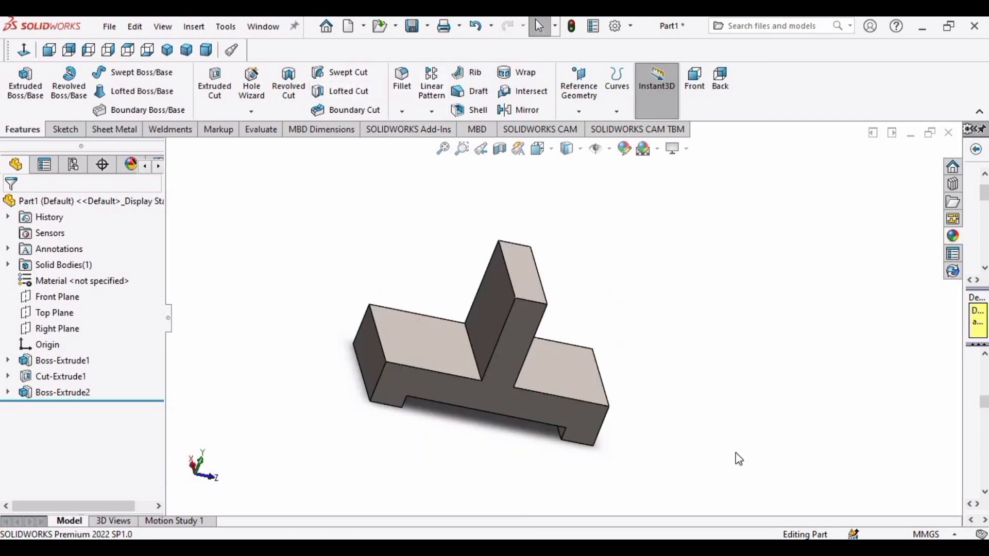
# Apply a full round fillet to the top of the upright, with its top face as centre and the two T-profile faces as sides
pyautogui.click(402, 77)
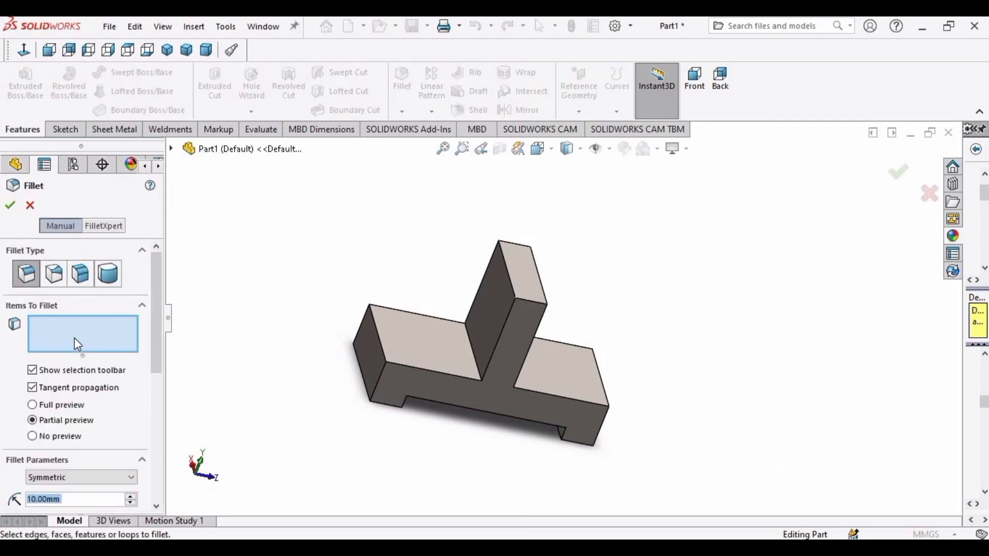
pyautogui.click(76, 343)
pyautogui.scroll(-3, 540, 333)
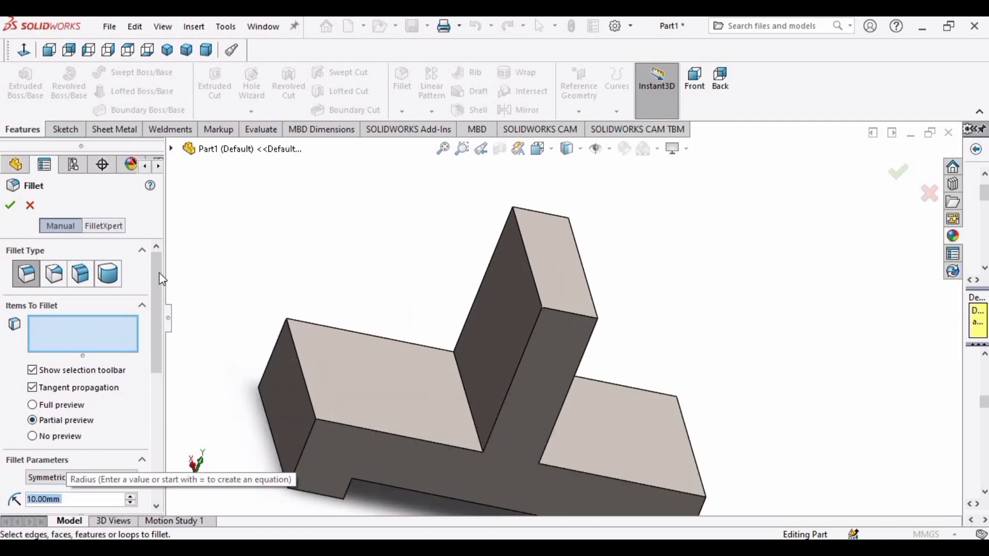
pyautogui.click(120, 278)
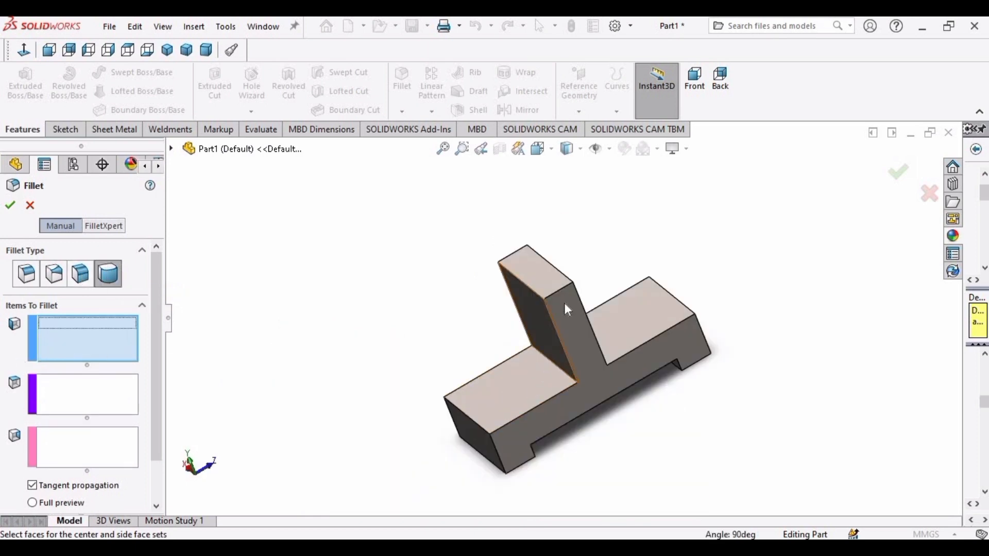
pyautogui.click(565, 308)
pyautogui.click(94, 402)
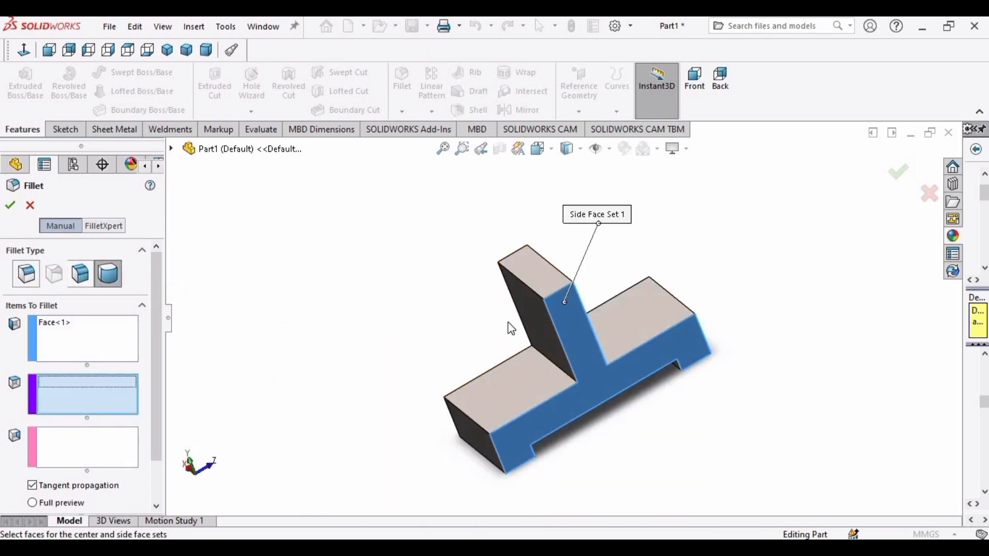
pyautogui.click(538, 278)
pyautogui.moveTo(437, 314); pyautogui.dragTo(577, 329, button='middle')
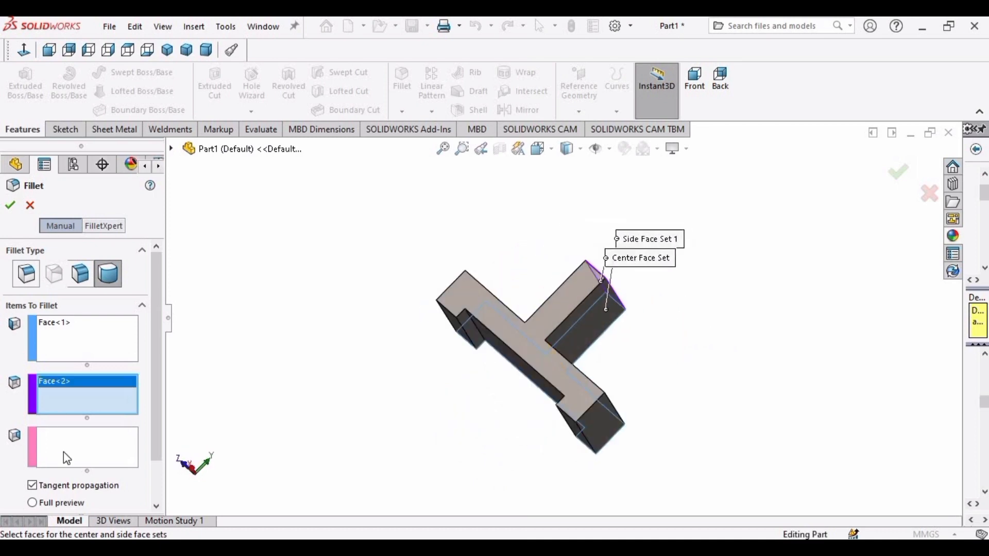
pyautogui.click(540, 312)
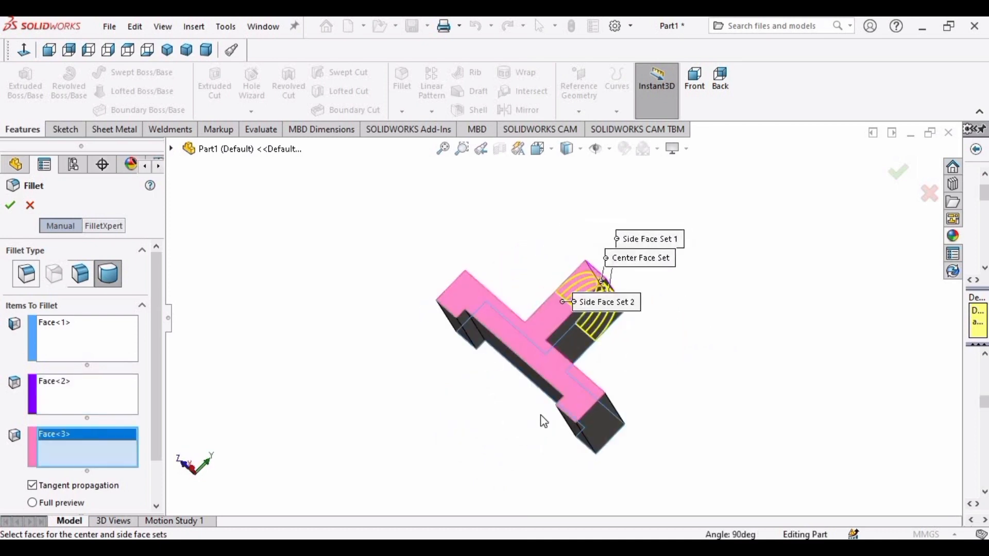
pyautogui.moveTo(540, 419); pyautogui.dragTo(488, 413, button='middle')
pyautogui.scroll(-4, 603, 329)
pyautogui.scroll(-2, 580, 282)
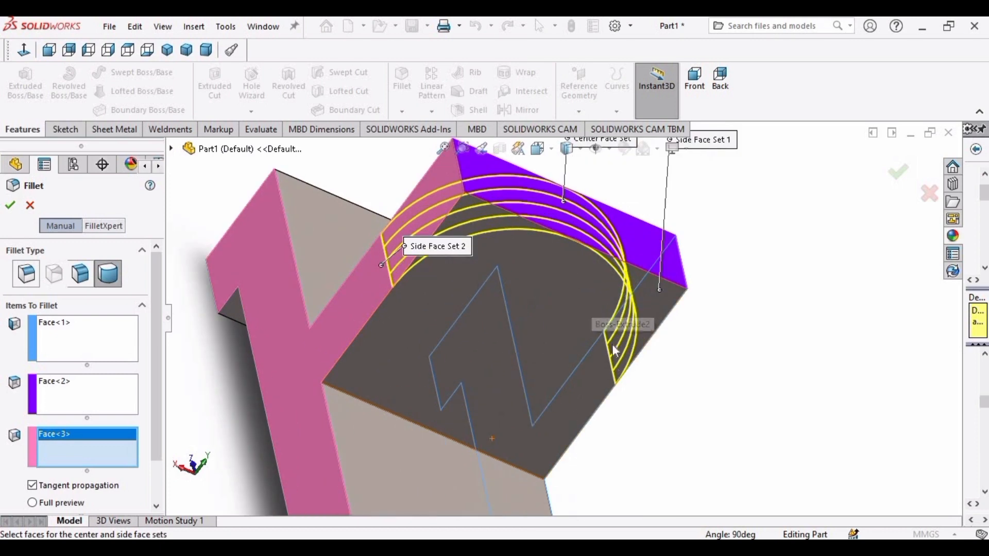
pyautogui.click(11, 207)
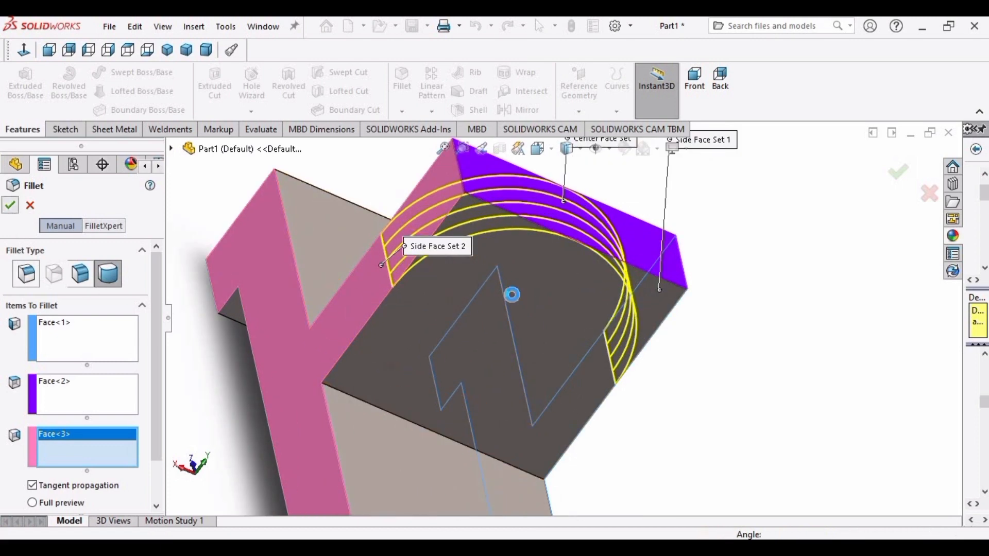
# Sketch a circle about 18 mm in diameter on the upright's broad face, centred on the rounded end's arc centre
pyautogui.scroll(3, 557, 319)
pyautogui.moveTo(558, 319); pyautogui.dragTo(708, 387, button='middle')
pyautogui.moveTo(811, 314); pyautogui.dragTo(730, 325, button='middle')
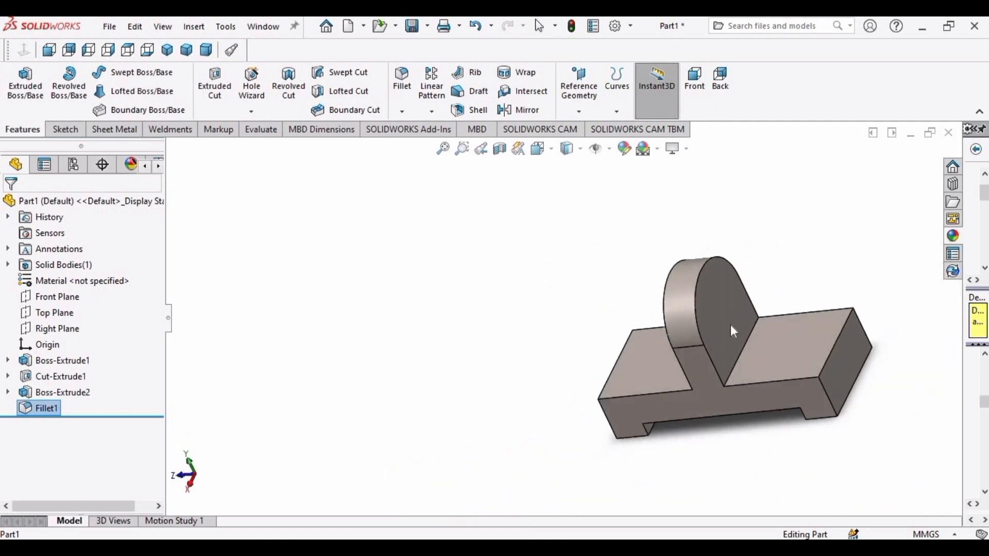
pyautogui.click(732, 322)
pyautogui.click(801, 280)
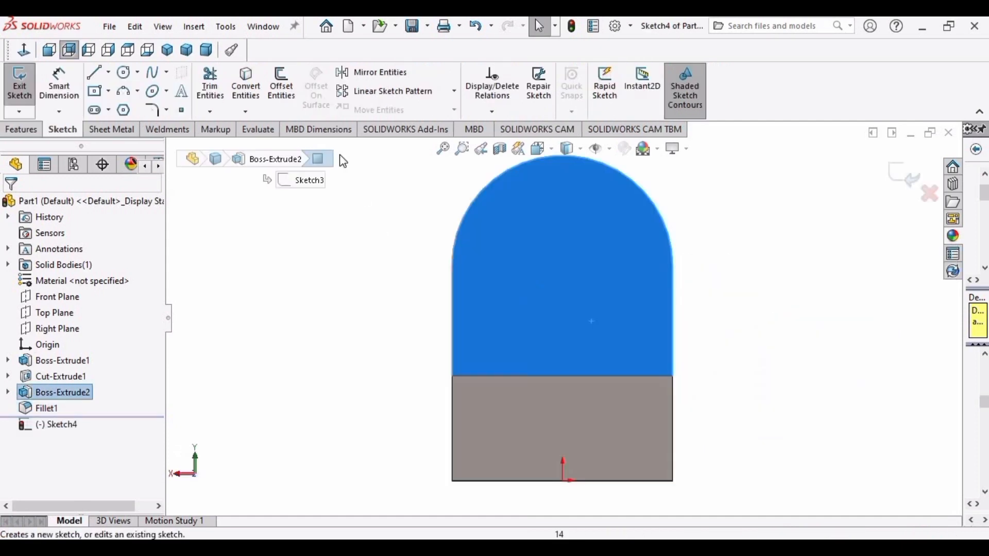
pyautogui.click(125, 73)
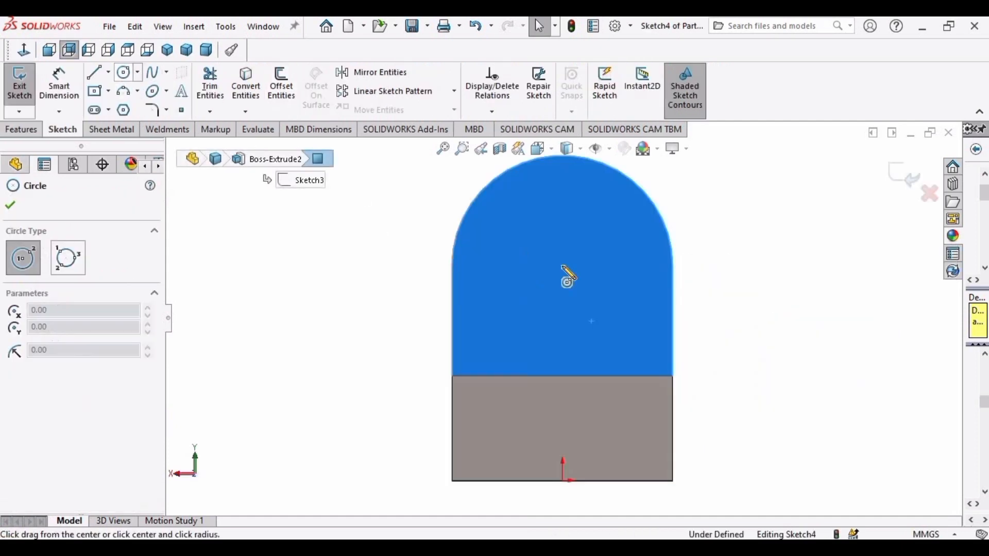
pyautogui.scroll(4, 563, 269)
pyautogui.moveTo(576, 258); pyautogui.dragTo(613, 279, button='middle')
pyautogui.scroll(-1, 613, 278)
pyautogui.scroll(-1, 585, 286)
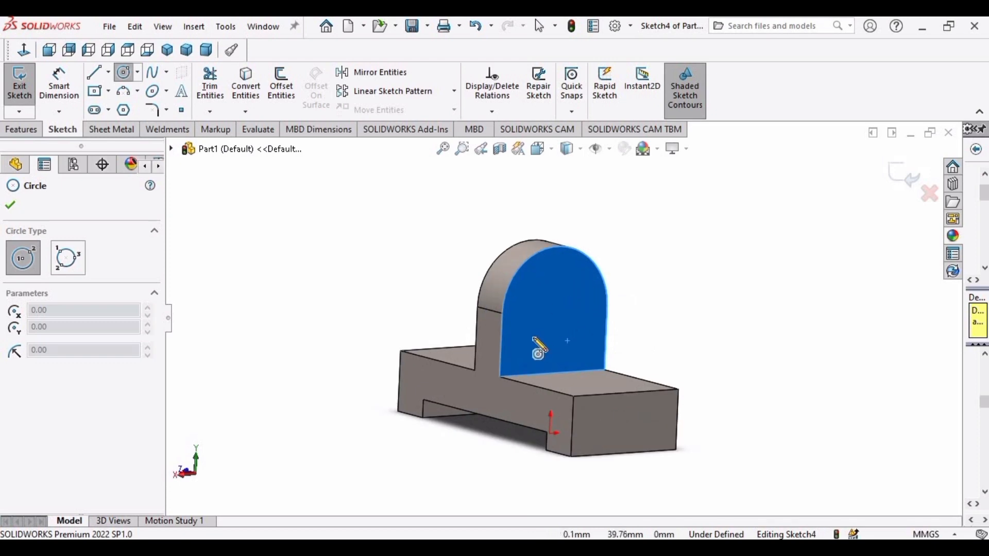
pyautogui.click(554, 309)
pyautogui.click(560, 284)
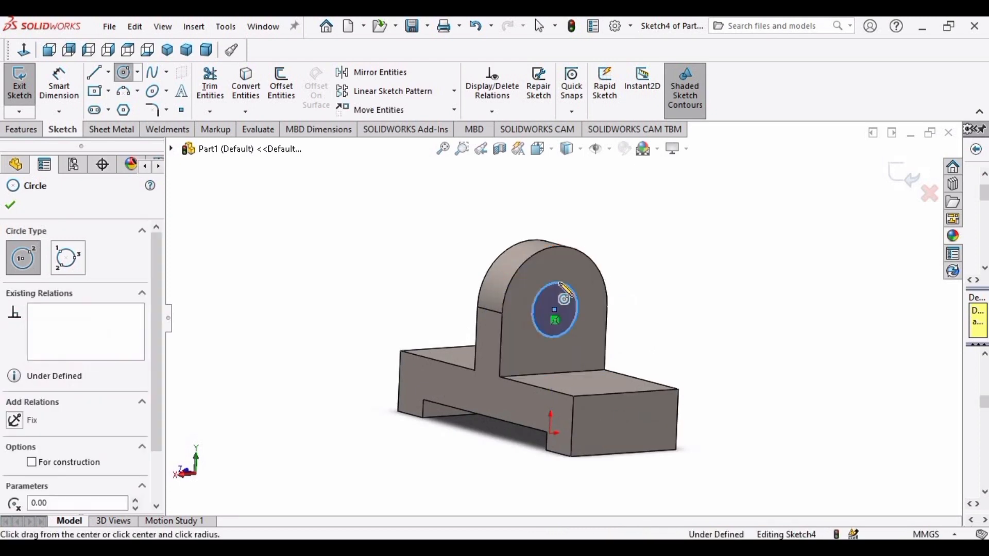
pyautogui.press('Escape')
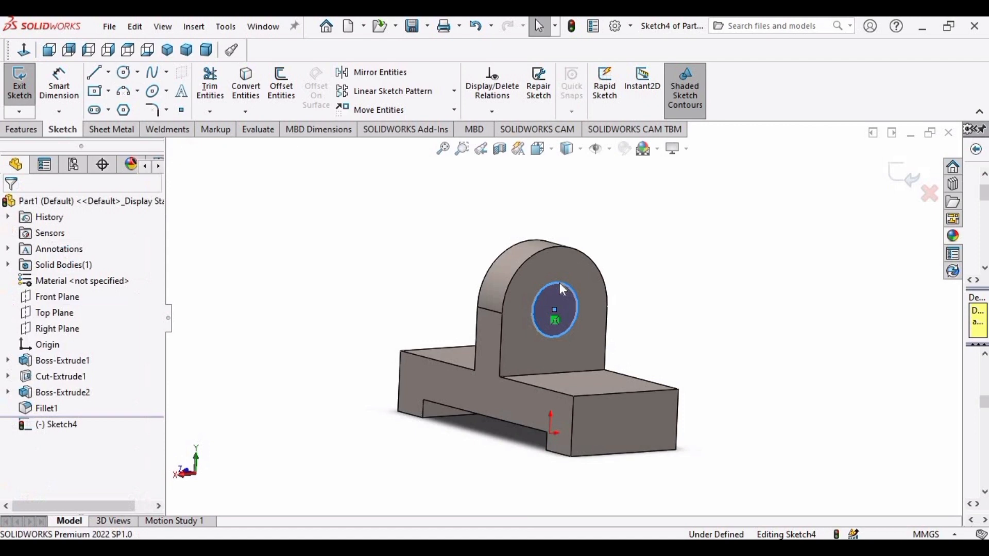
# Dimension the diameter of the circle on the upright to 20 mm
pyautogui.click(60, 88)
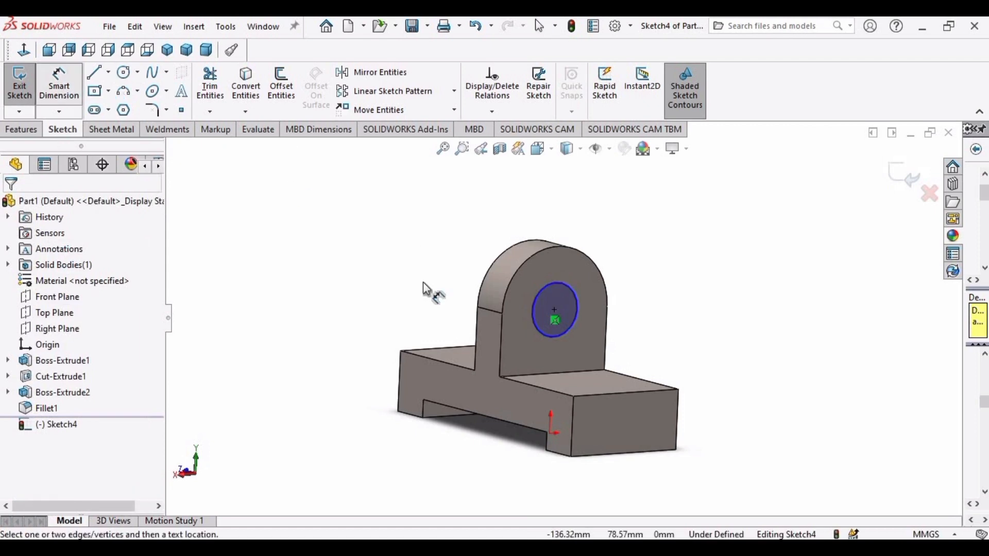
pyautogui.click(578, 308)
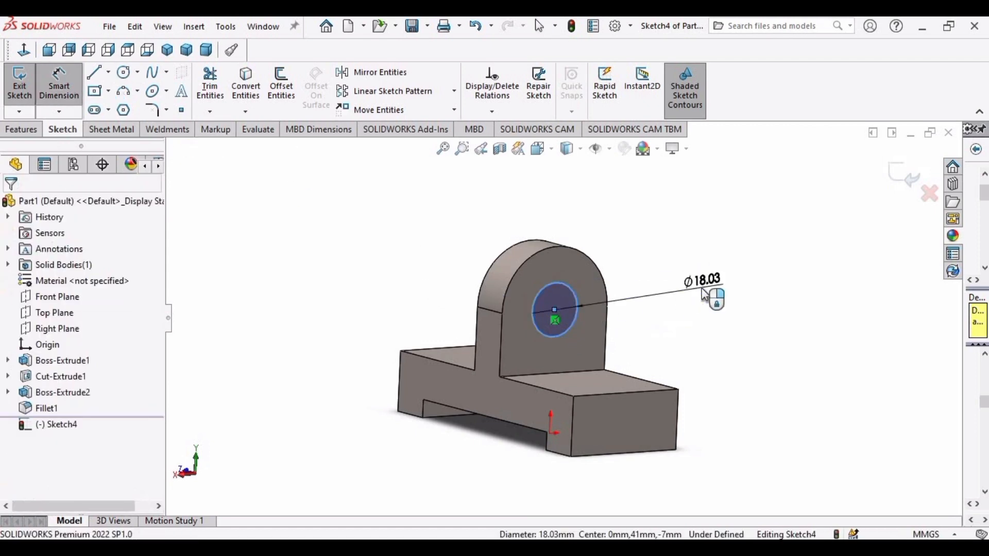
pyautogui.click(703, 290)
pyautogui.write('20')
pyautogui.press('Return')
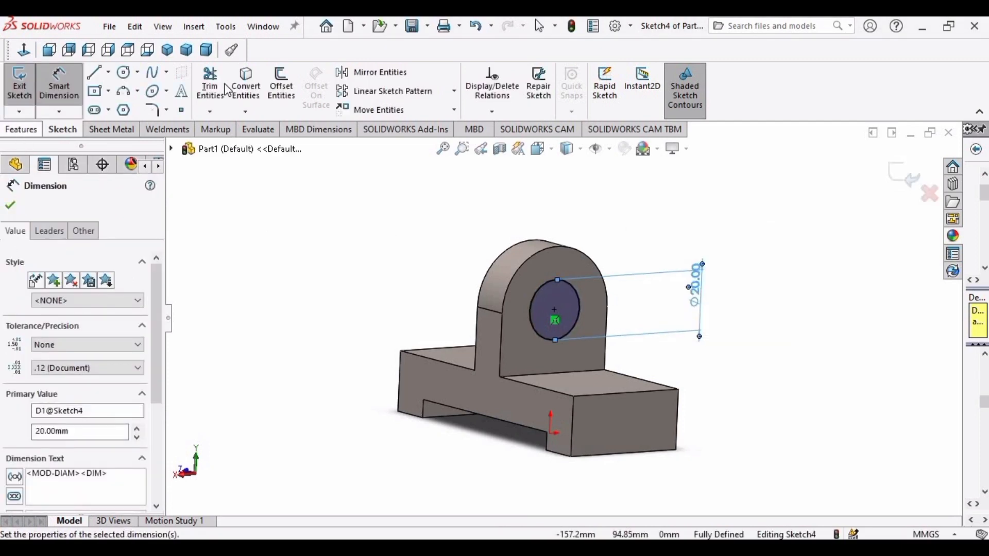
# Cut the 20 mm circle through the upright with an Extruded Cut set to Through All
pyautogui.click(225, 89)
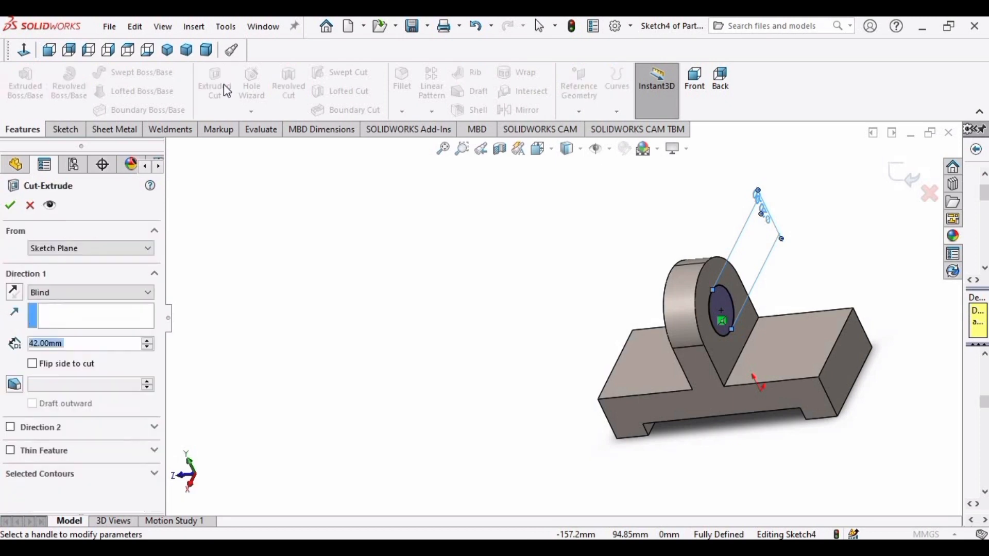
pyautogui.click(149, 292)
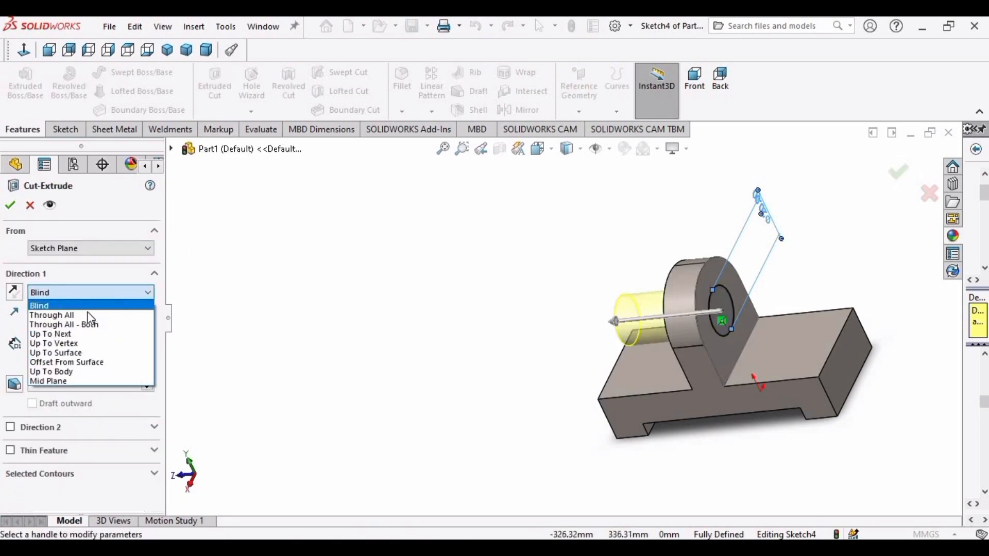
pyautogui.click(72, 317)
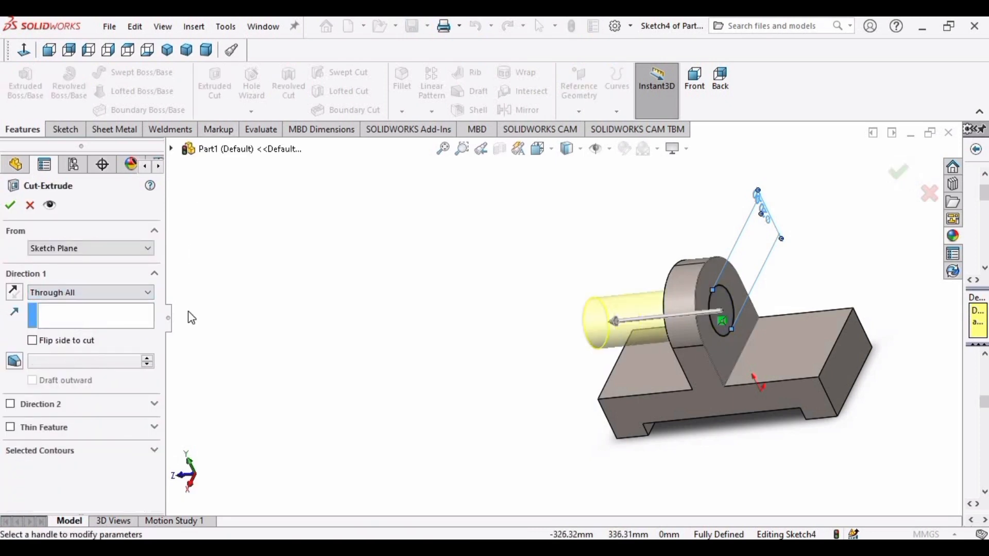
pyautogui.click(11, 209)
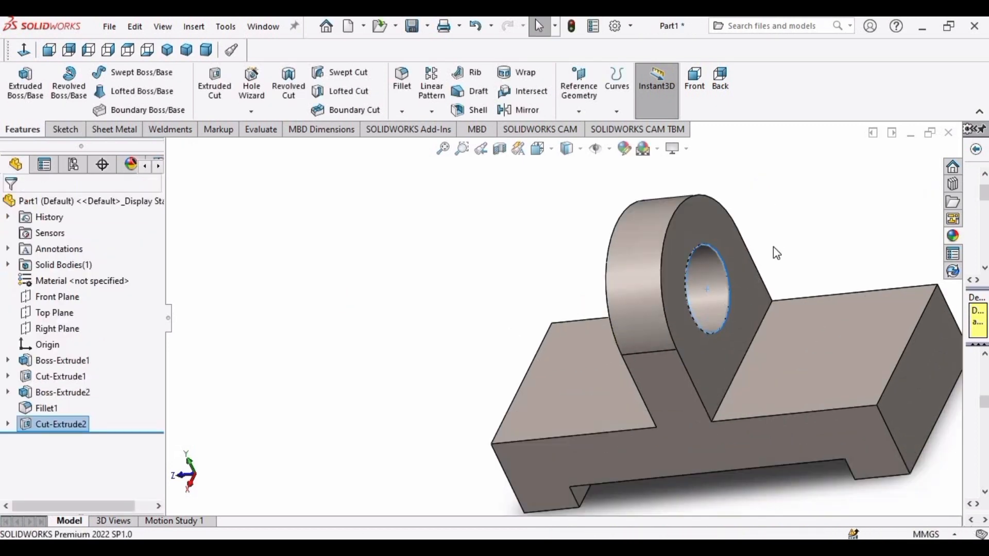
# Sketch a circle about 14 mm in diameter on the base's top face beside the upright, with its centre aligned with the origin
pyautogui.moveTo(750, 316); pyautogui.dragTo(719, 301, button='middle')
pyautogui.click(720, 301)
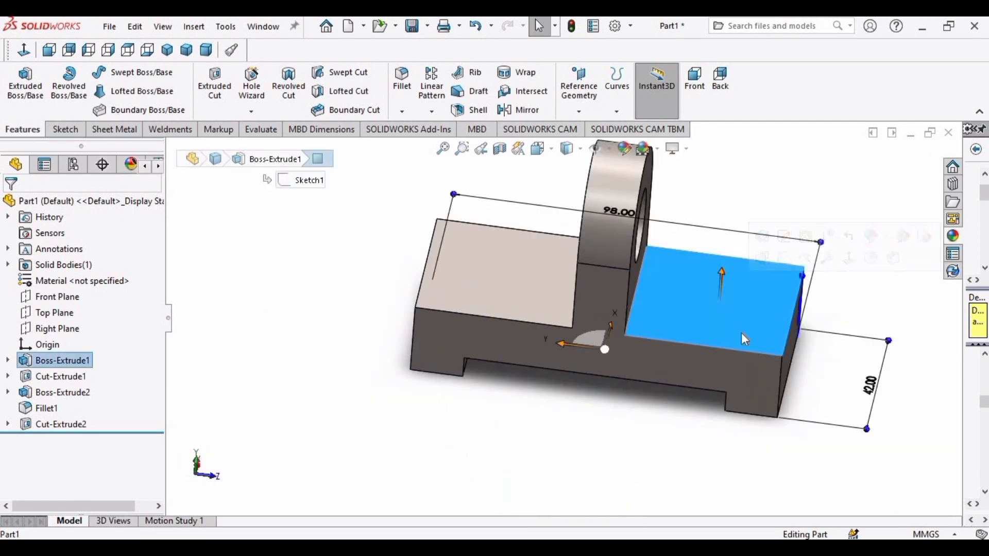
pyautogui.scroll(1, 729, 298)
pyautogui.rightClick(728, 294)
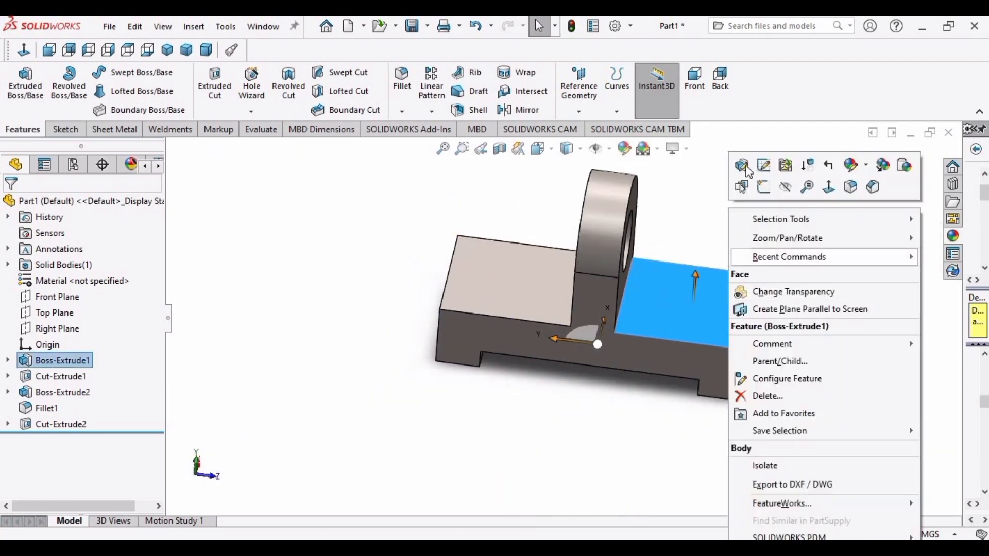
pyautogui.click(761, 189)
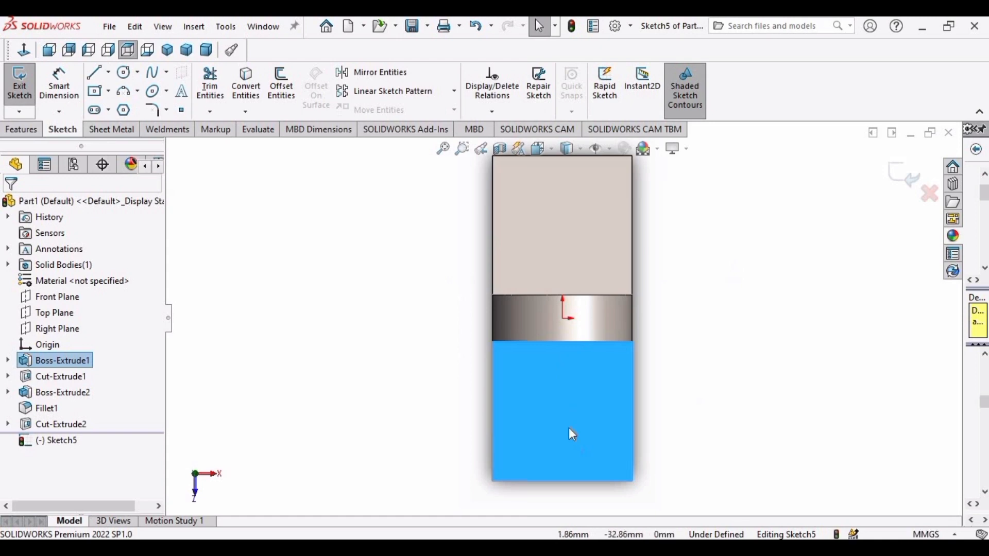
pyautogui.scroll(-3, 570, 432)
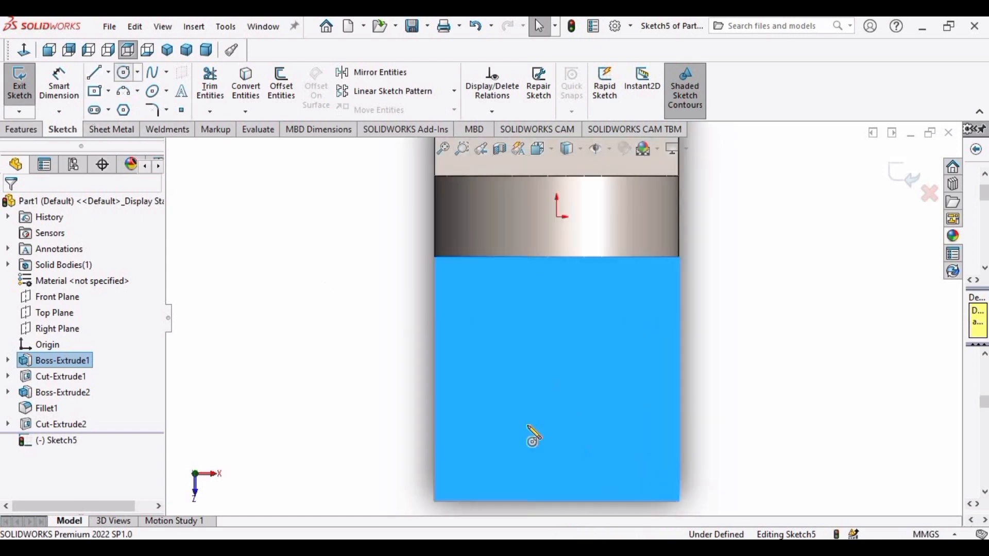
pyautogui.moveTo(555, 417); pyautogui.dragTo(568, 380)
pyautogui.press('Escape')
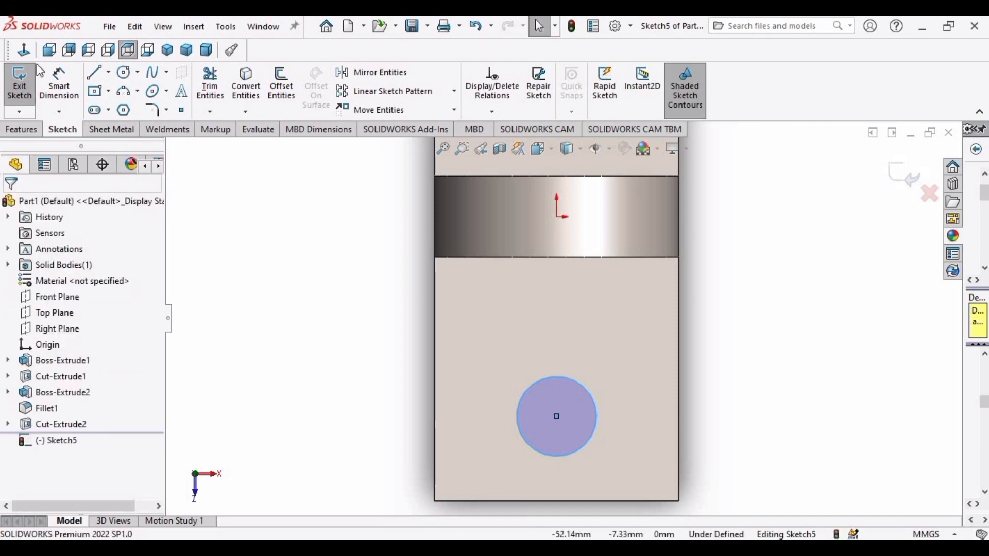
# Dimension the diameter of the circle on the base's top face to 12 mm
pyautogui.scroll(3, 462, 285)
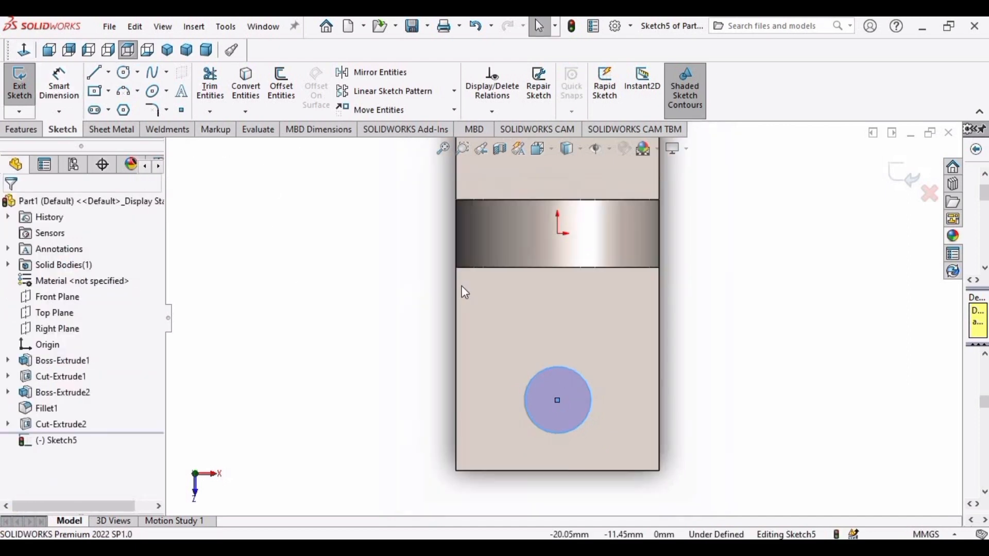
pyautogui.moveTo(523, 263); pyautogui.dragTo(565, 298, button='middle')
pyautogui.press('d')
pyautogui.scroll(-5, 510, 383)
pyautogui.scroll(2, 531, 351)
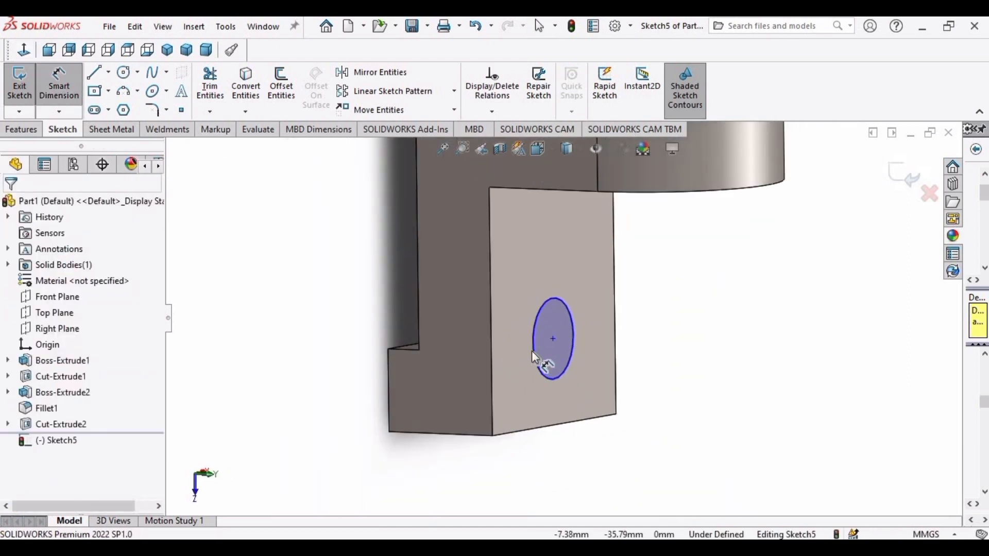
pyautogui.click(533, 351)
pyautogui.click(655, 344)
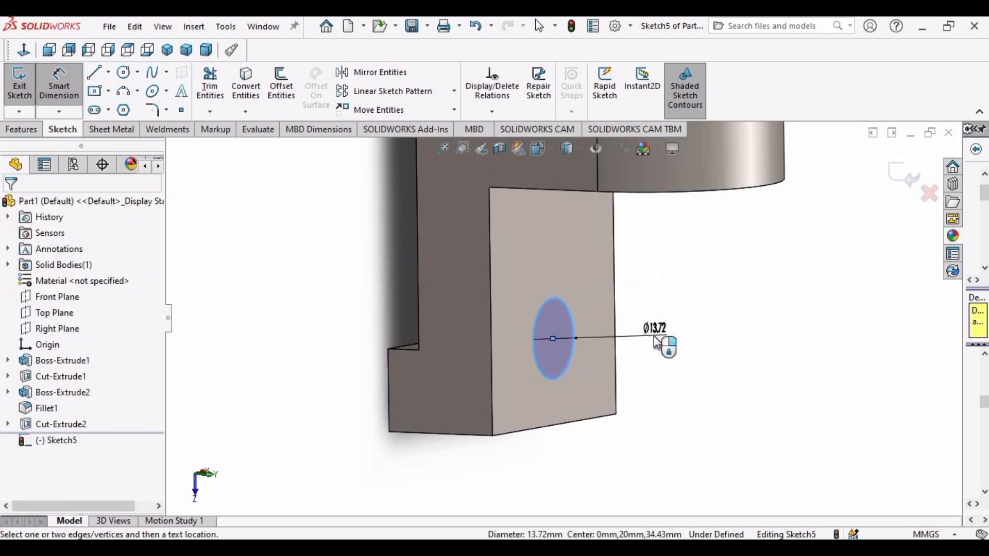
pyautogui.write('12')
pyautogui.press('Return')
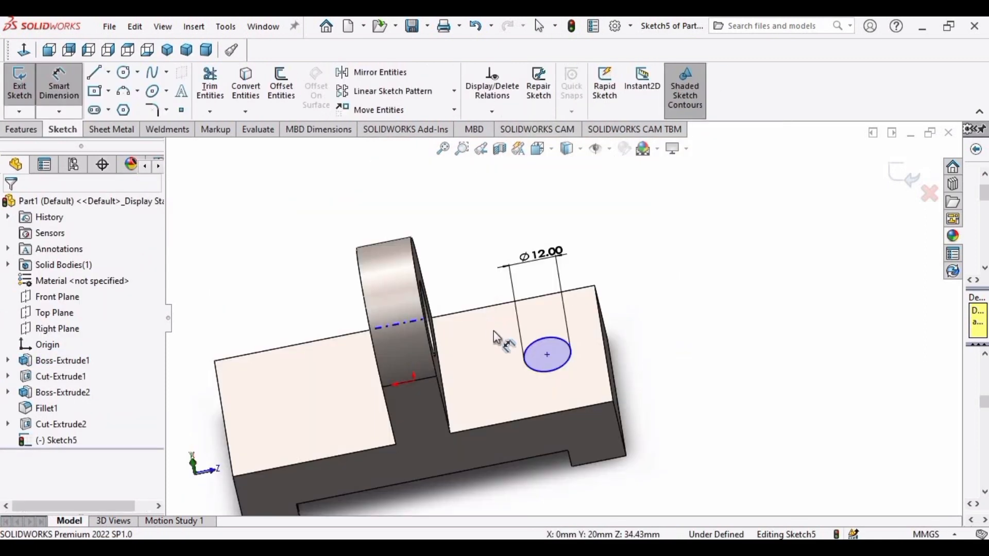
# Dimension the distance from the 12 mm circle's centre to the base's nearby end edge as 24 mm
pyautogui.scroll(-2, 493, 331)
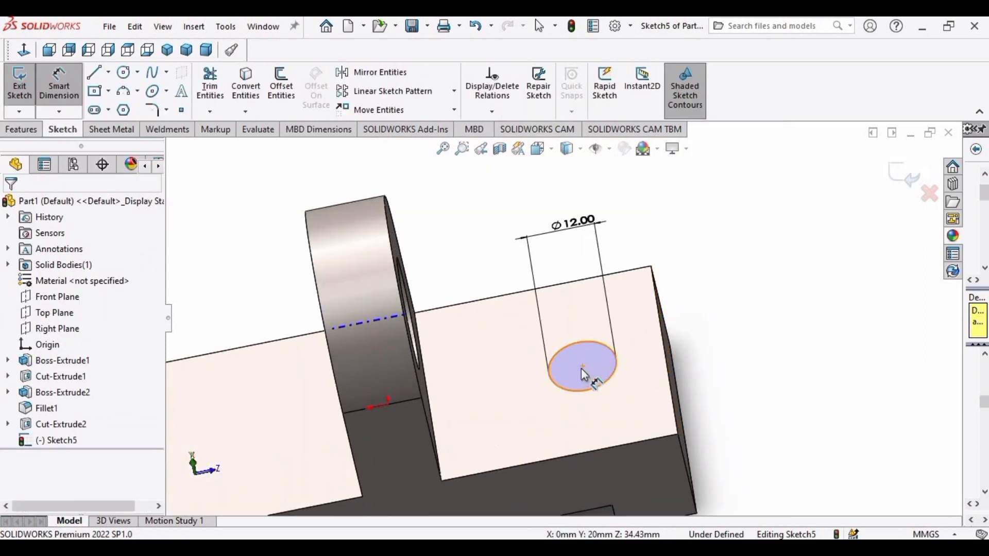
pyautogui.click(583, 367)
pyautogui.click(662, 354)
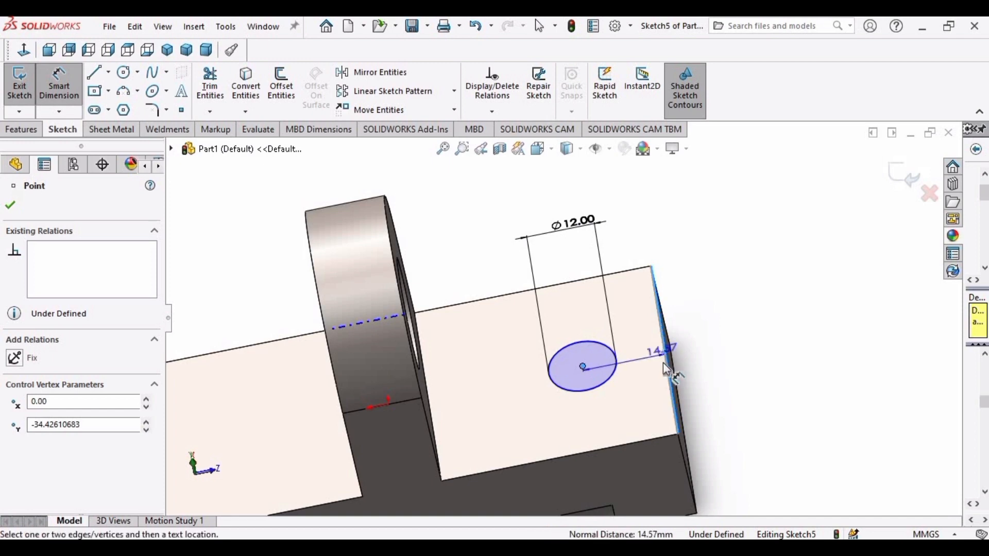
pyautogui.click(637, 415)
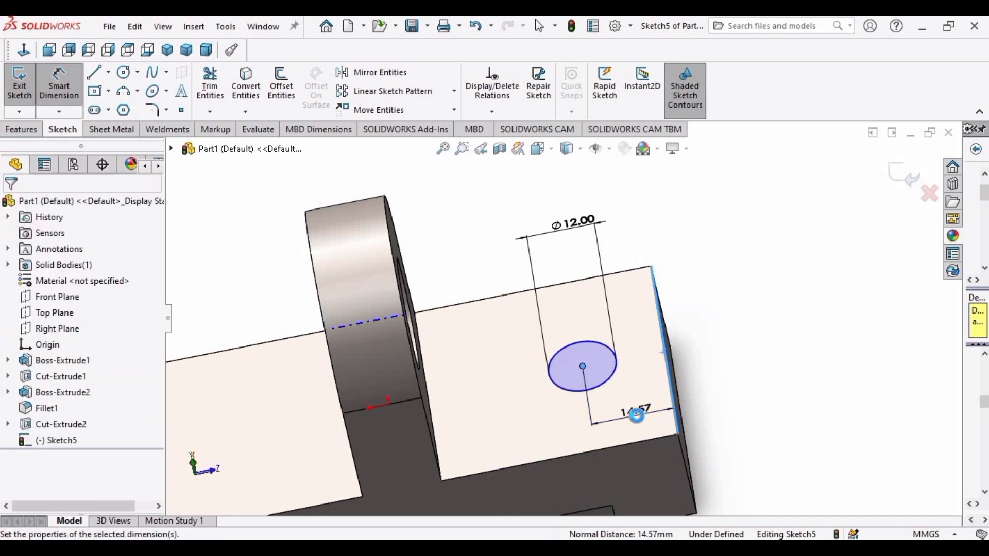
pyautogui.press('Return')
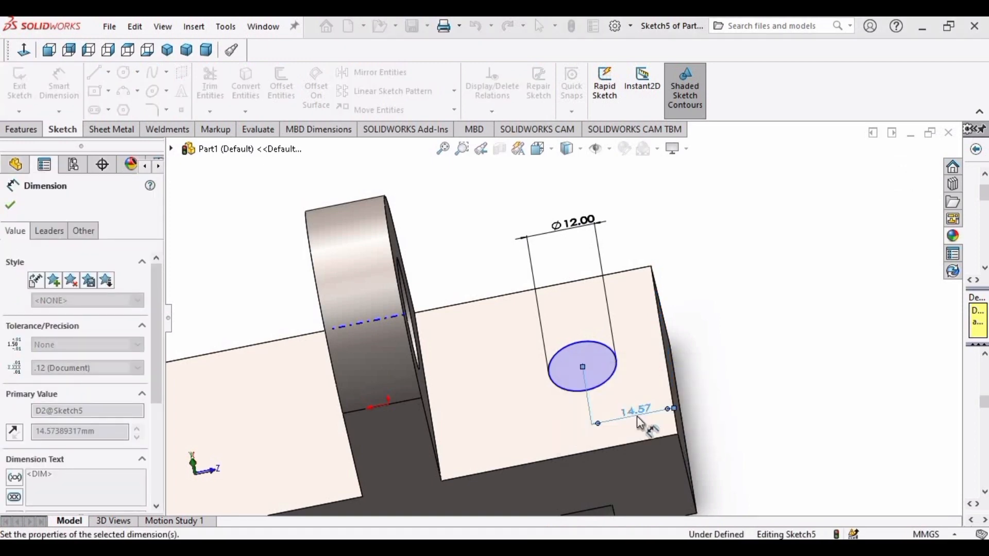
pyautogui.click(10, 206)
pyautogui.press('Escape')
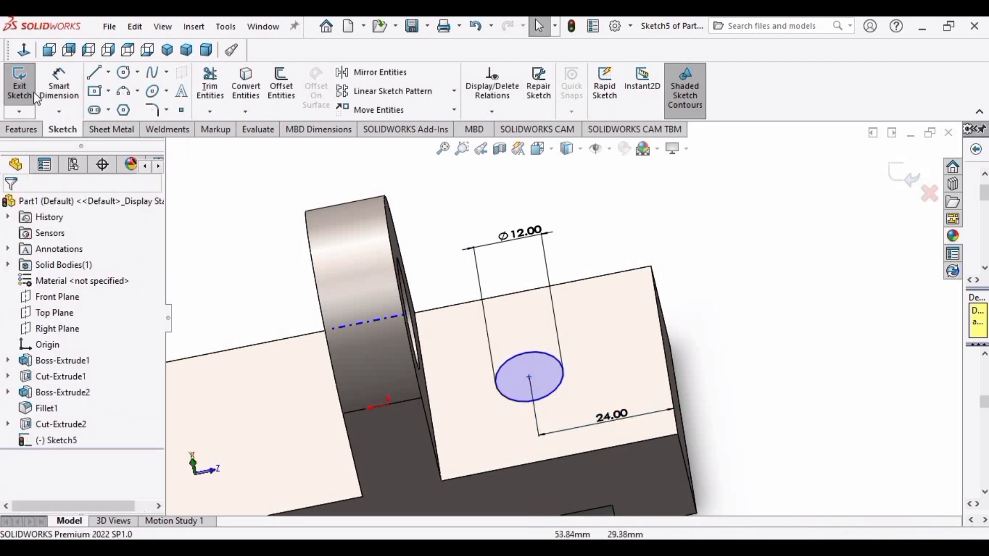
# Cut the 12 mm circle through the base with an Extruded Cut set to Through All
pyautogui.click(21, 128)
pyautogui.click(215, 85)
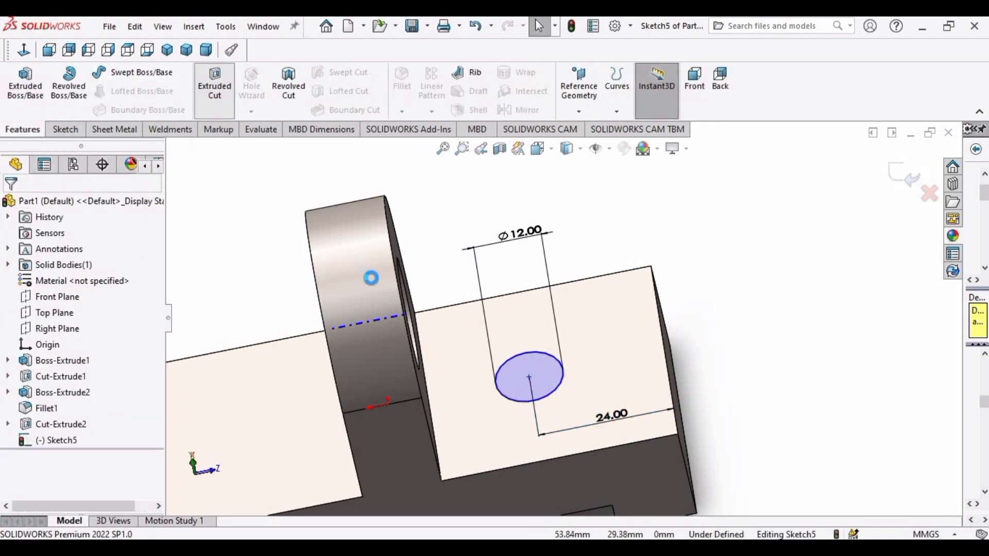
pyautogui.scroll(-2, 710, 282)
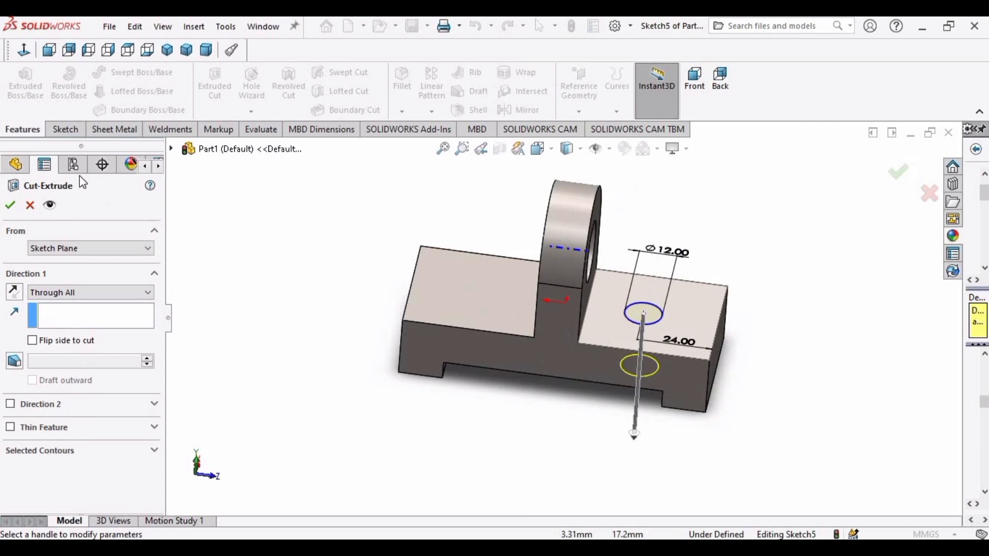
pyautogui.click(11, 207)
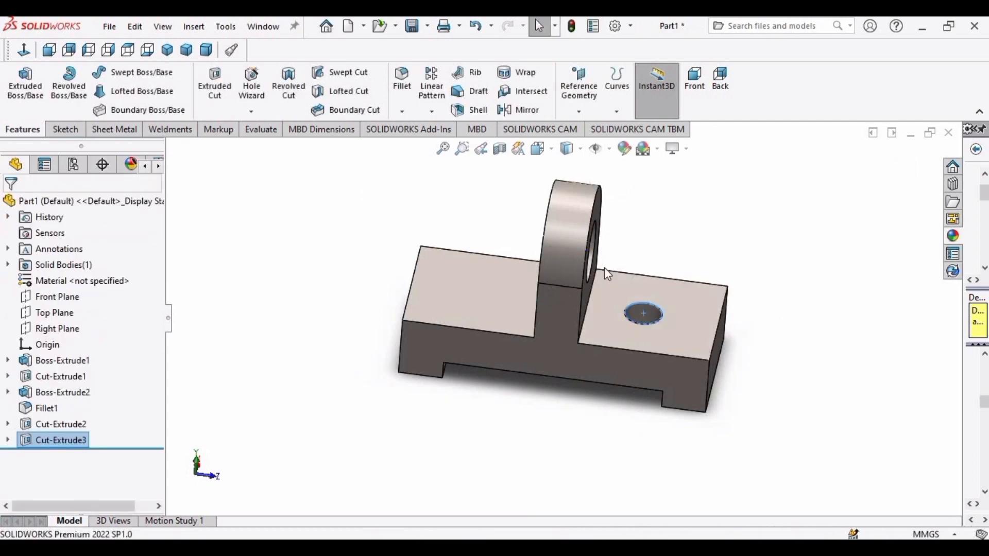
# Mirror the 12 mm base hole about the Front Plane to the other side of the upright
pyautogui.moveTo(624, 392); pyautogui.dragTo(479, 279, button='middle')
pyautogui.click(519, 110)
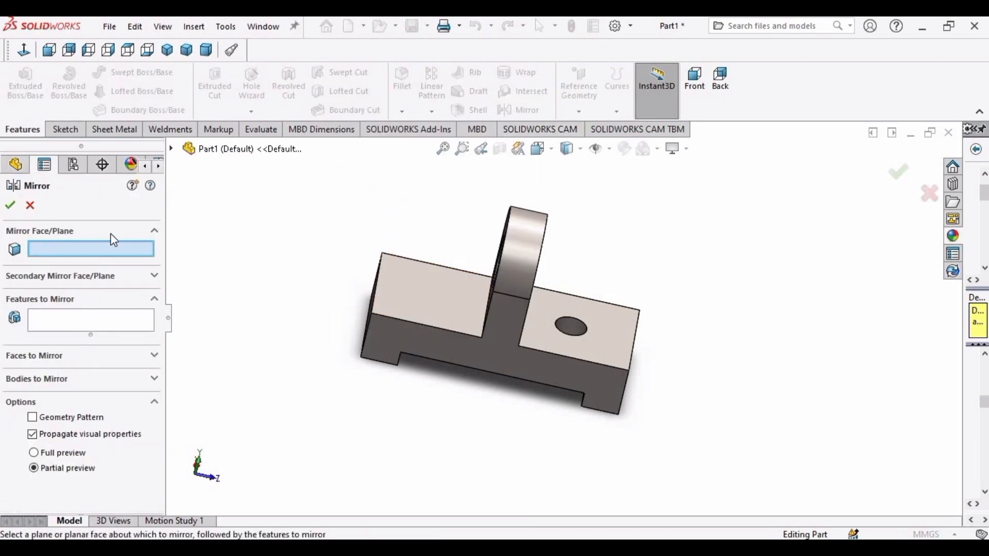
pyautogui.click(173, 147)
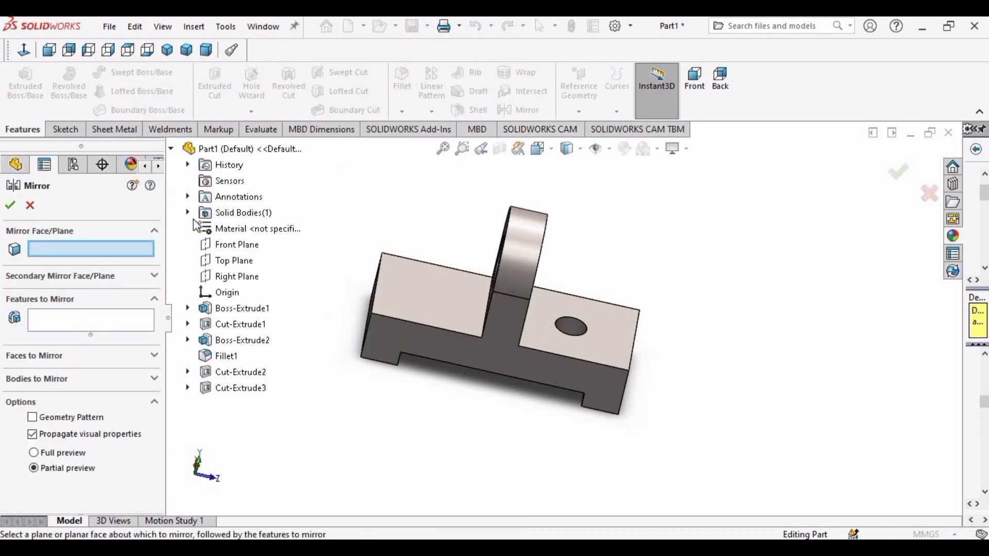
pyautogui.click(233, 246)
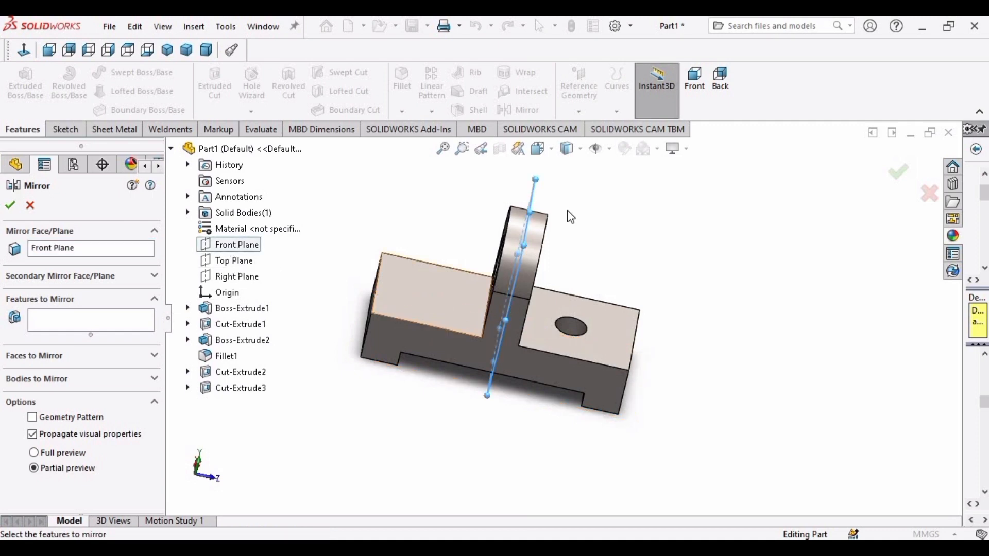
pyautogui.moveTo(537, 317); pyautogui.dragTo(474, 322, button='middle')
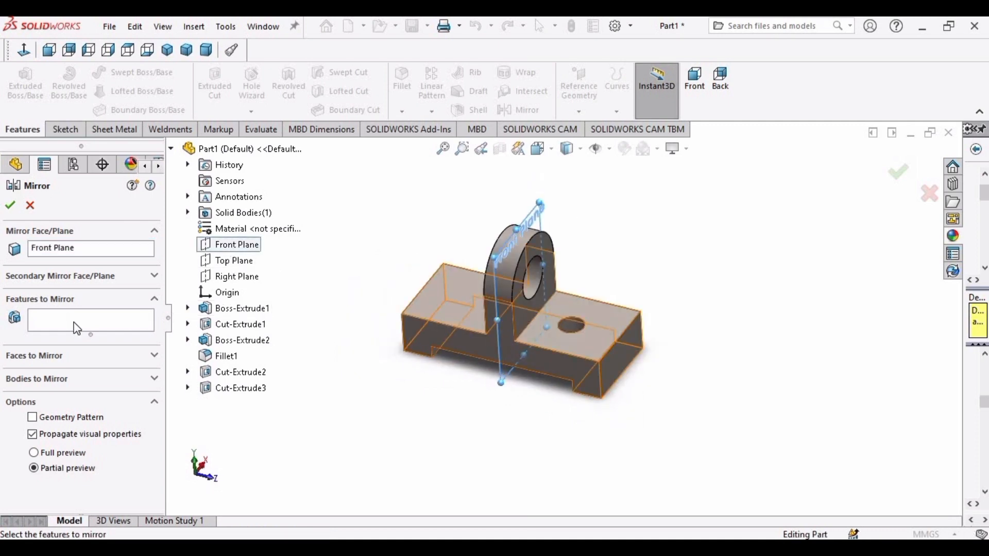
pyautogui.click(71, 319)
pyautogui.moveTo(561, 339); pyautogui.dragTo(576, 332, button='middle')
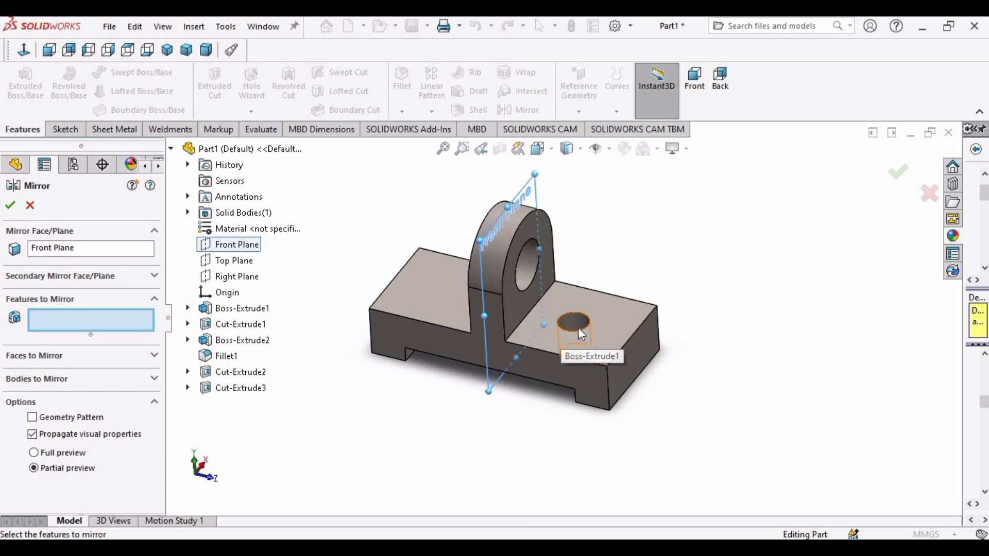
pyautogui.click(578, 327)
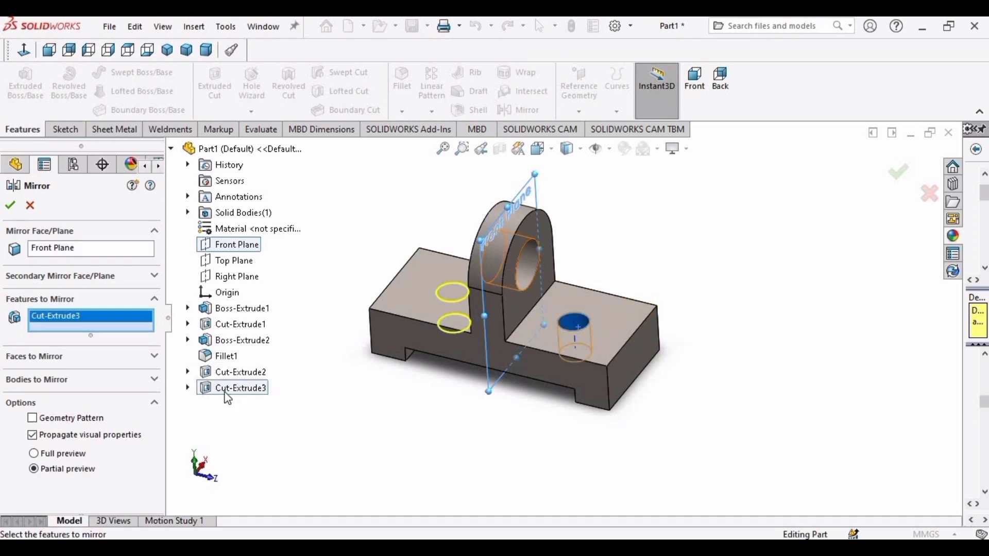
pyautogui.click(10, 205)
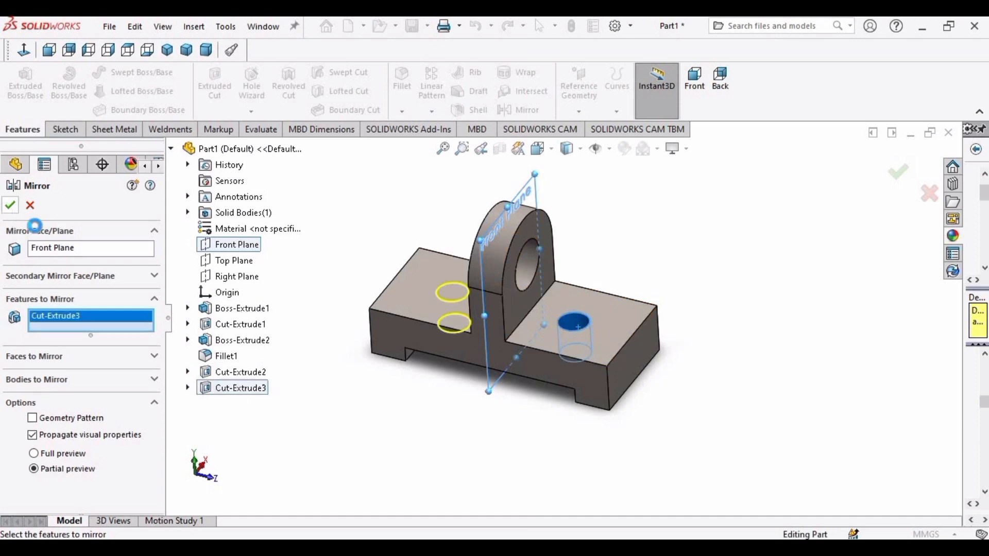
# Apply a constant-size 5 mm Fillet to the base's two top end edges and the two edges where the upright meets the base
pyautogui.moveTo(491, 382); pyautogui.dragTo(527, 298, button='middle')
pyautogui.scroll(-2, 530, 305)
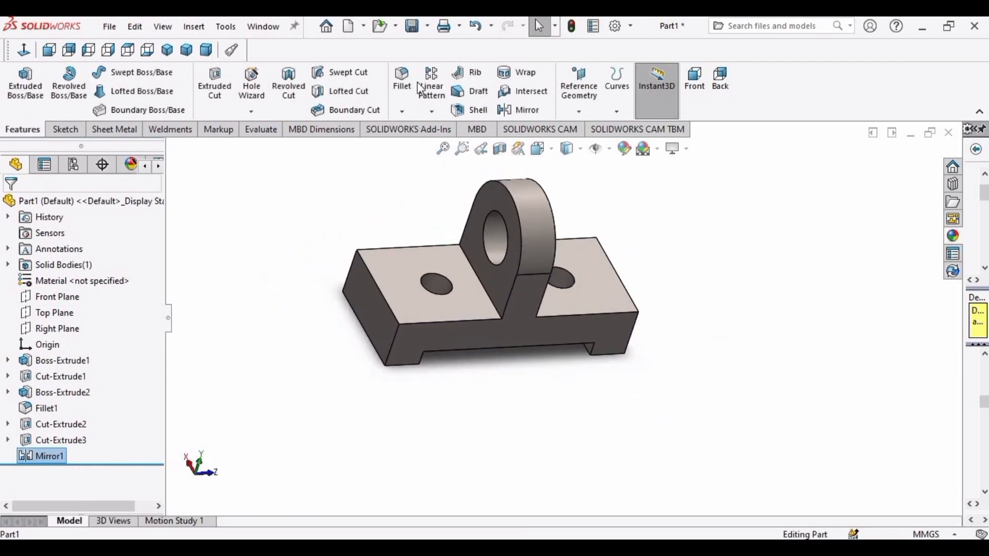
pyautogui.click(405, 111)
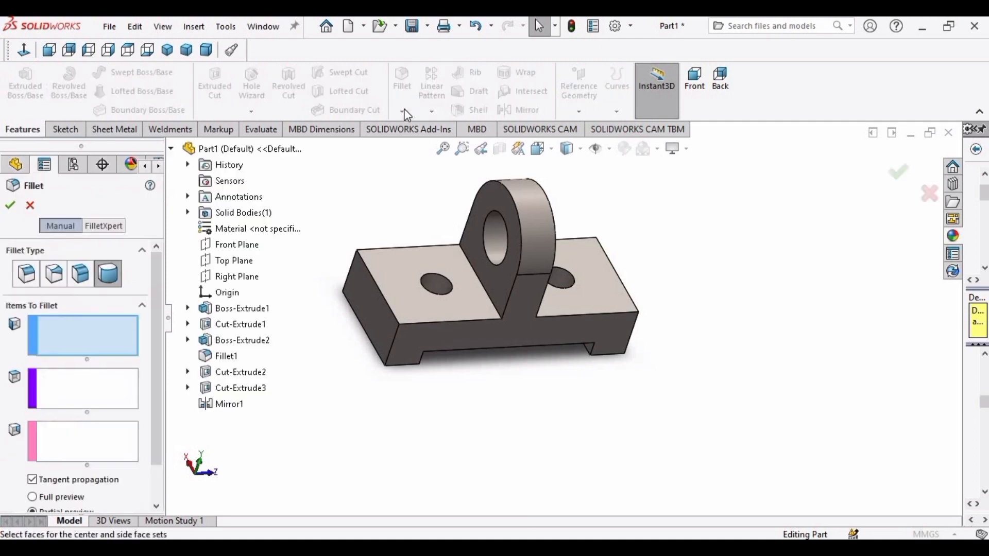
pyautogui.click(28, 275)
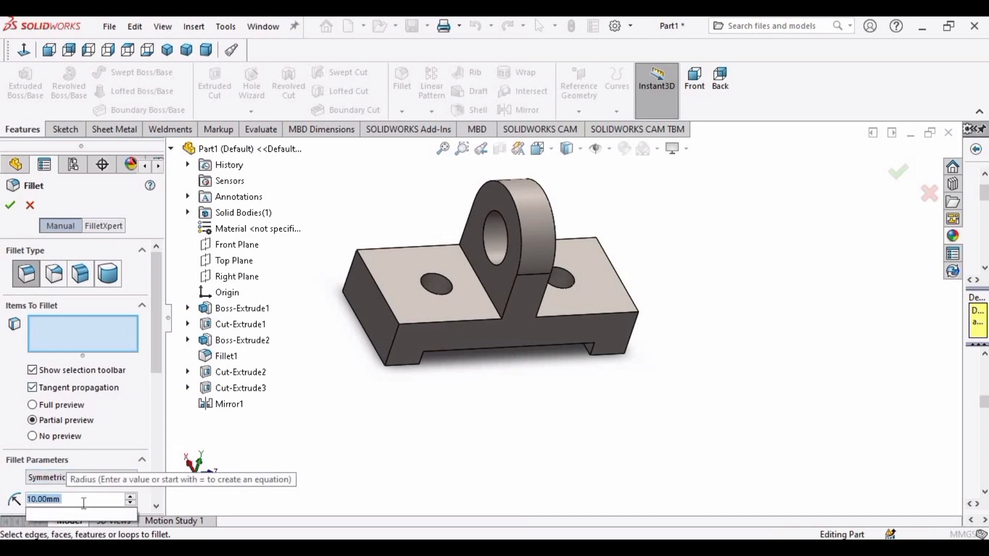
pyautogui.write('5')
pyautogui.press('Return')
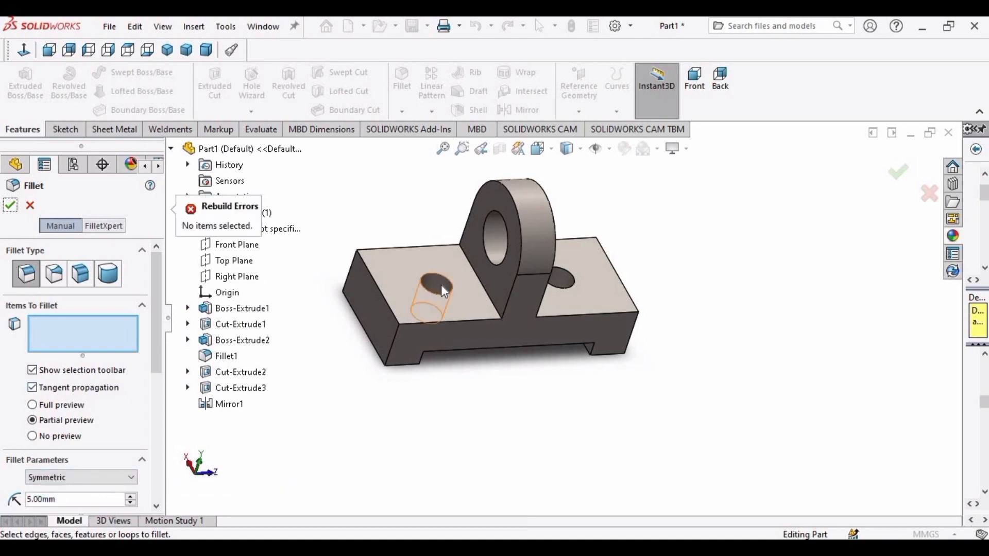
pyautogui.click(389, 310)
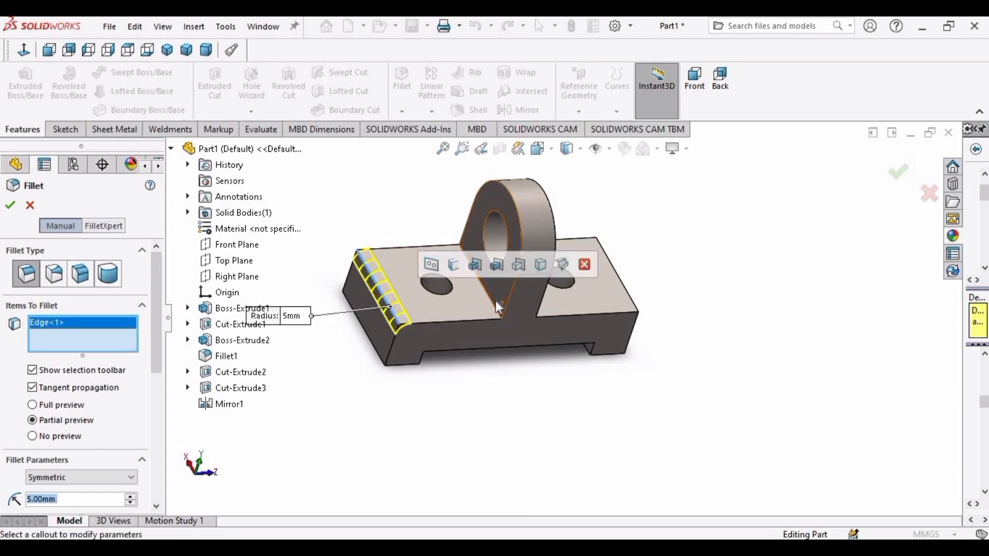
pyautogui.click(496, 312)
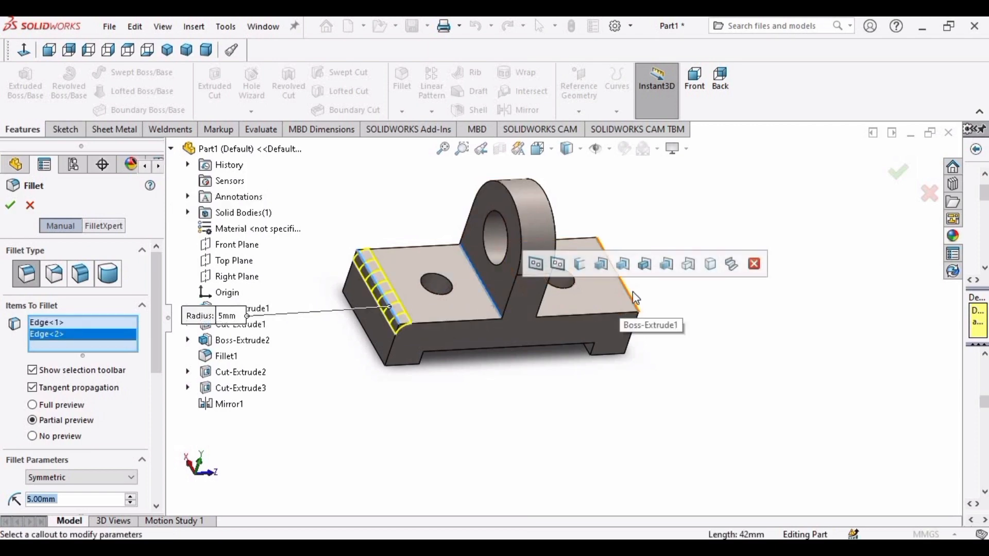
pyautogui.click(632, 301)
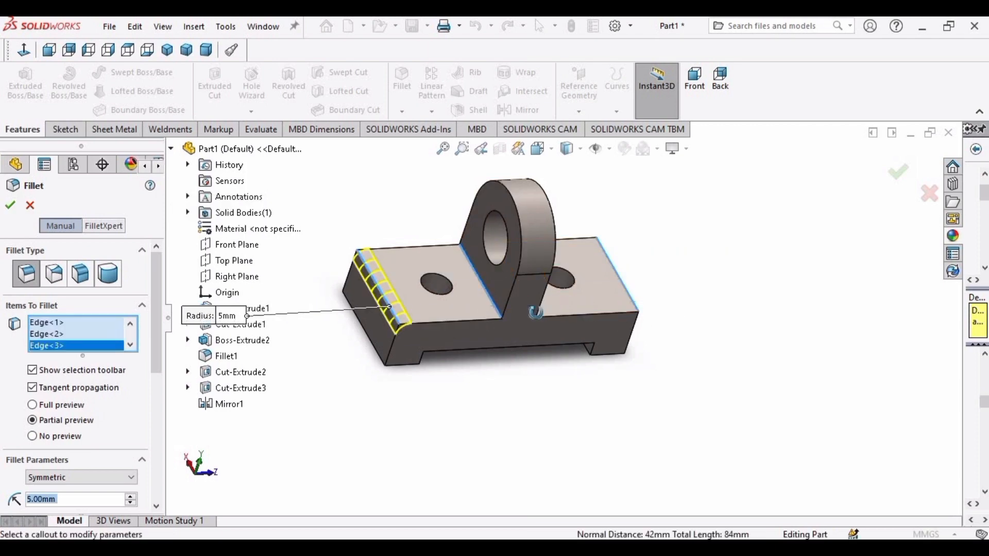
pyautogui.moveTo(579, 304); pyautogui.dragTo(547, 303, button='middle')
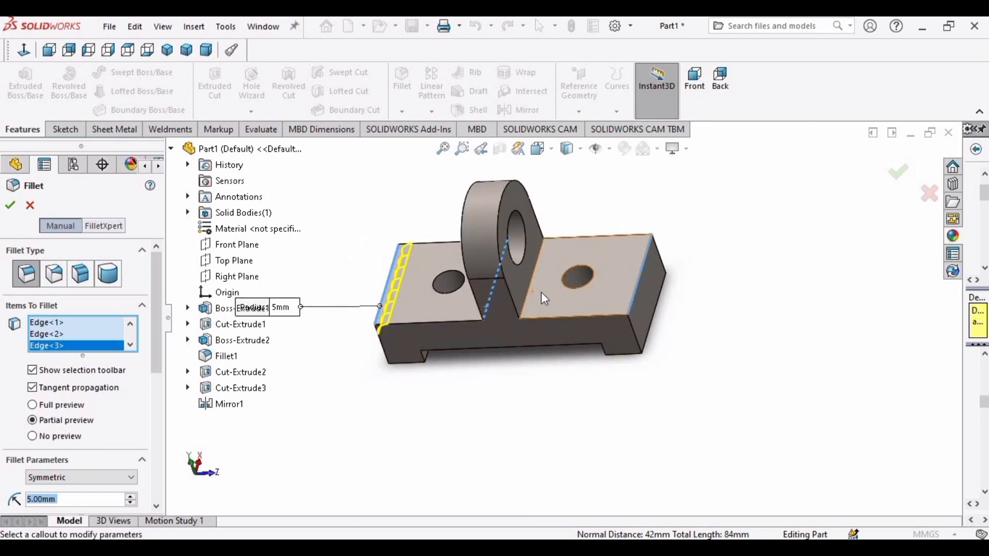
pyautogui.click(526, 298)
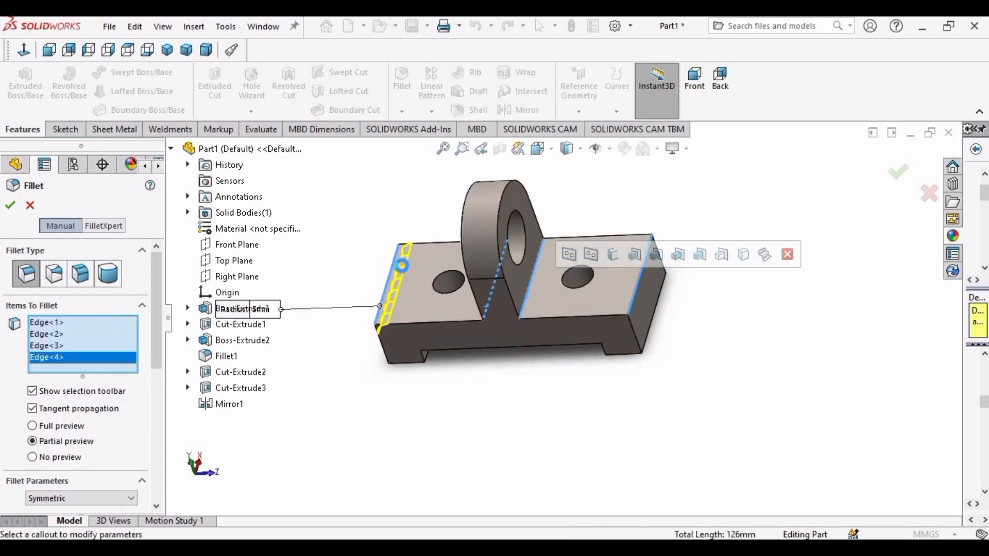
pyautogui.click(10, 207)
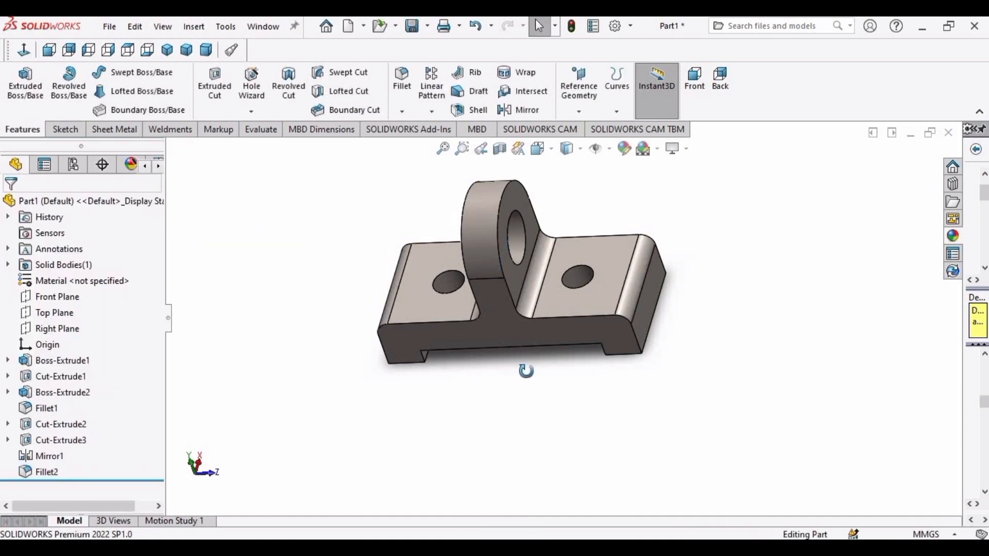
pyautogui.moveTo(525, 369); pyautogui.dragTo(531, 402, button='middle')
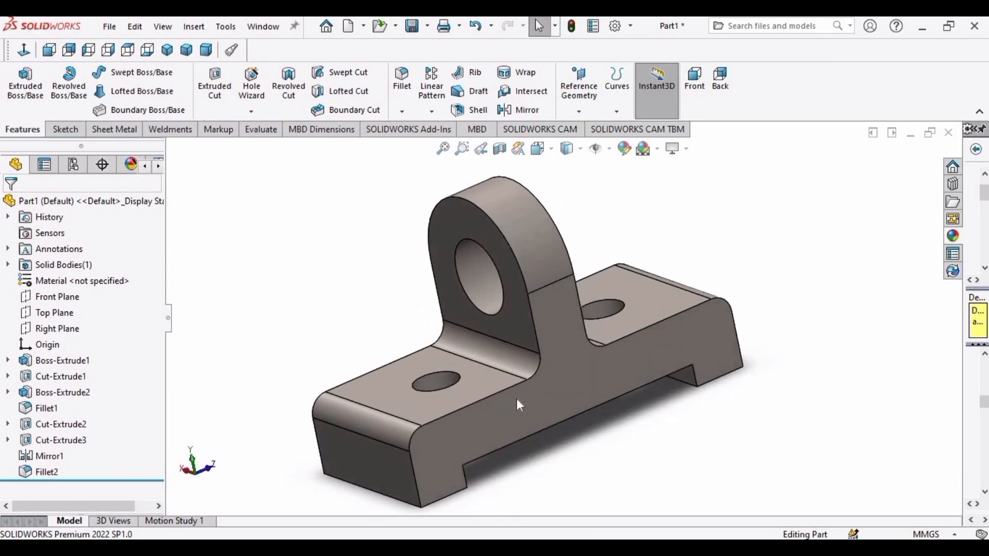